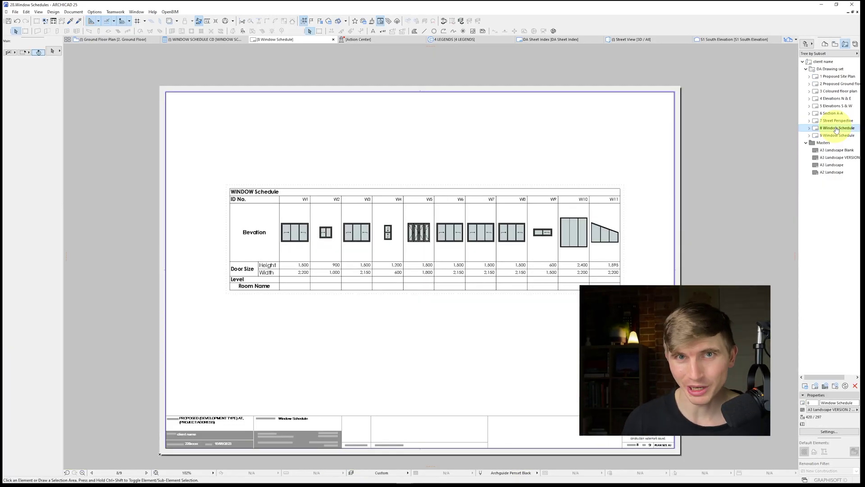
Step: Switch to the ground floor plan and set the Bed 3 window's ID to W5
double_click(837, 136)
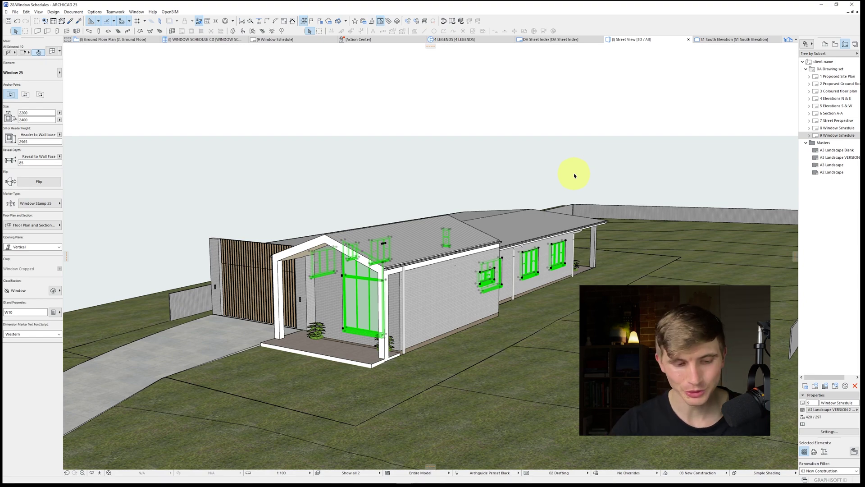
key(F2)
scroll(393, 192, up, 3)
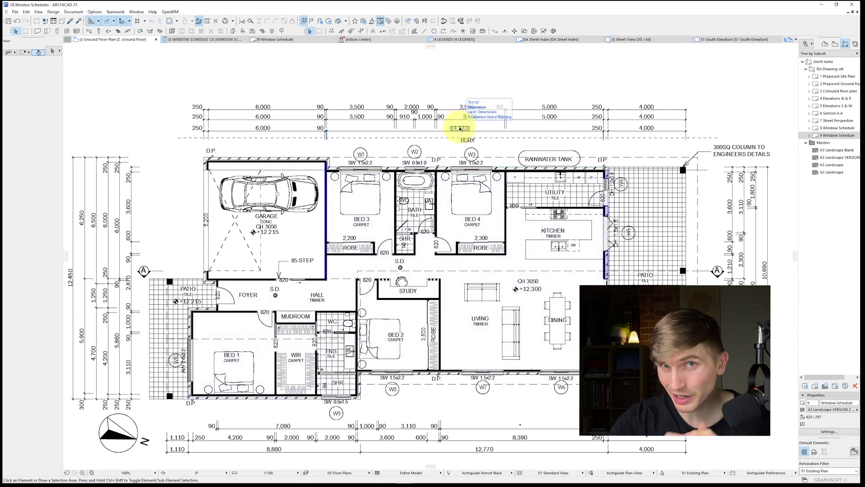
click(384, 168)
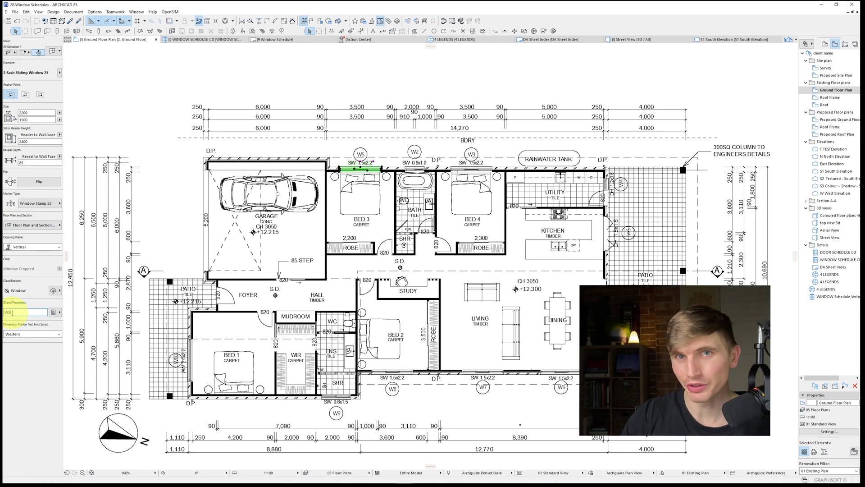
Step: Review the type, general and geometry settings of the W5 window label above Bed 3, and close them without changes
double_click(361, 154)
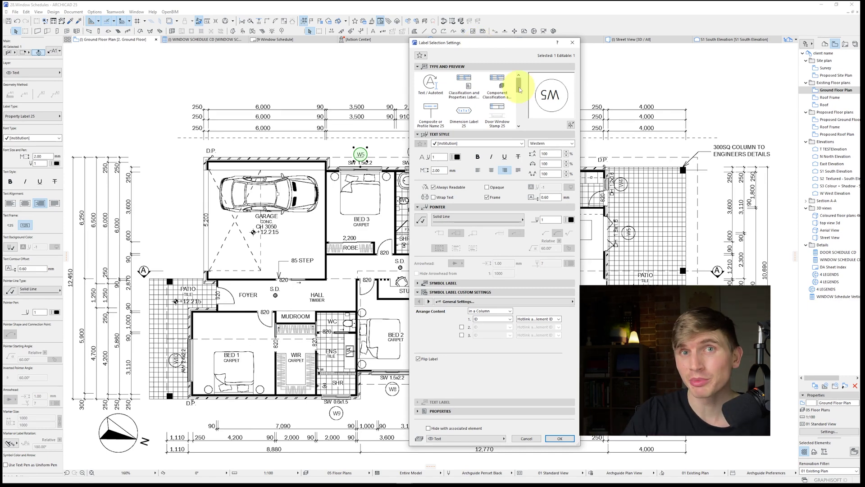
drag(519, 90, 519, 108)
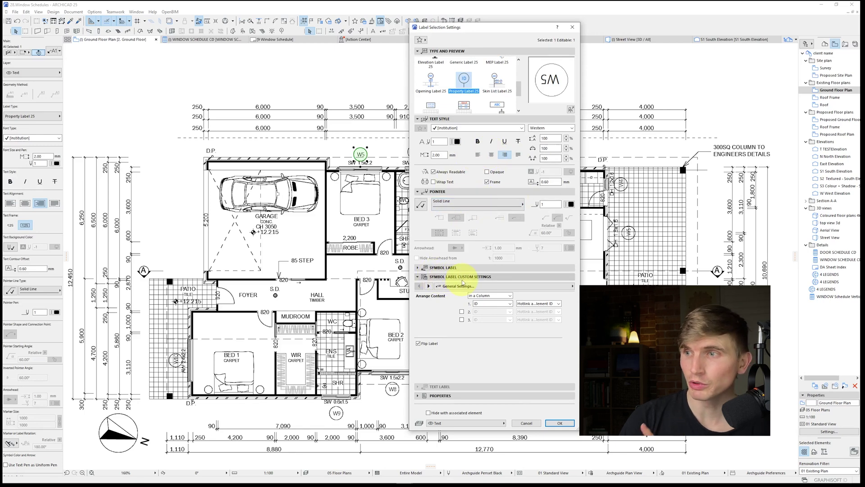
click(429, 286)
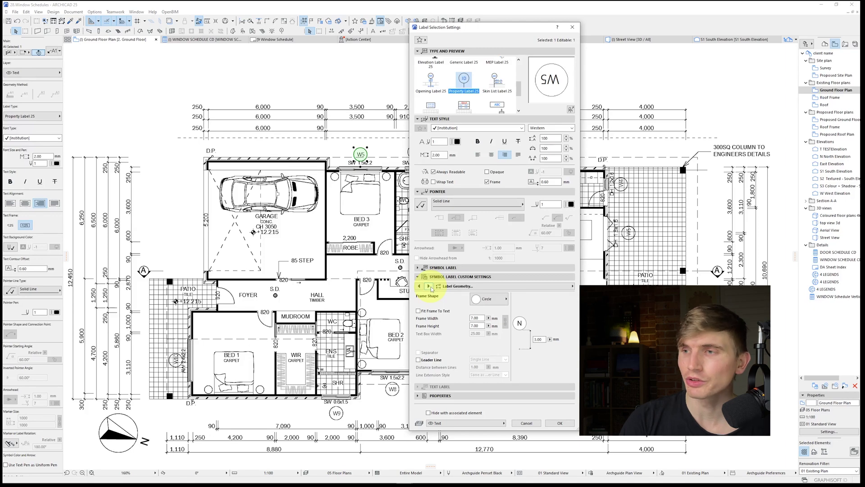
click(429, 286)
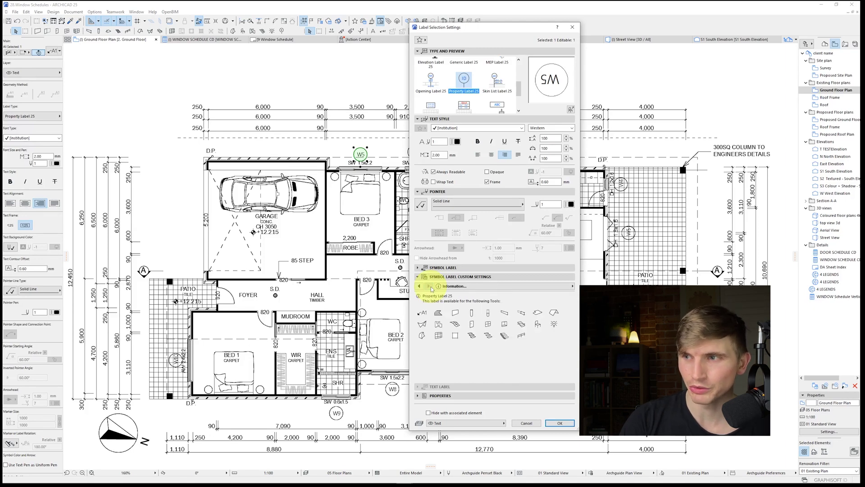
key(Escape)
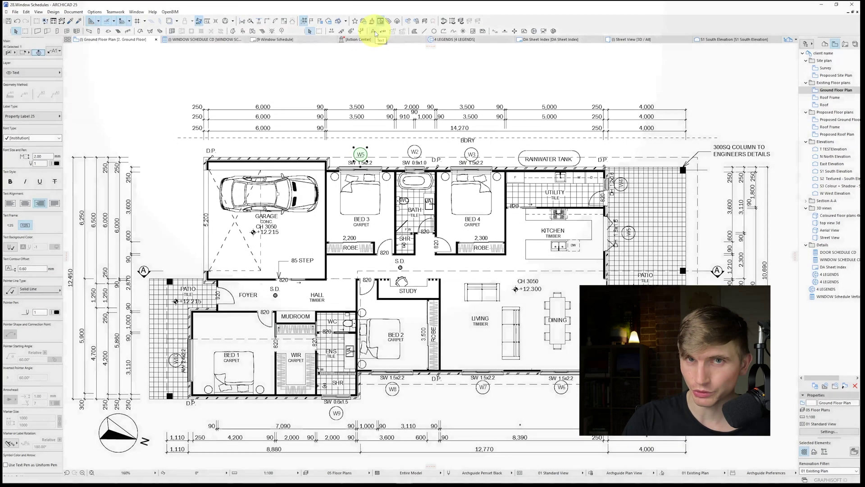
key(Escape)
Step: Attach a second ID label to the Bed 3 window and delete it
click(384, 32)
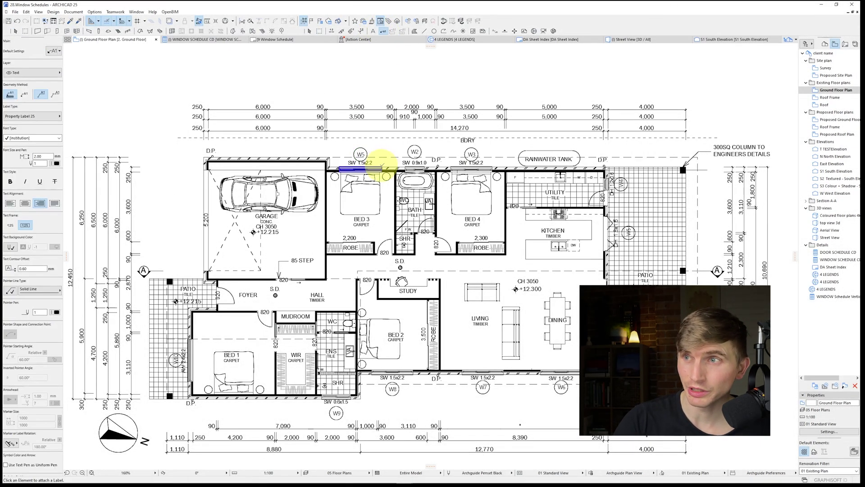
click(382, 168)
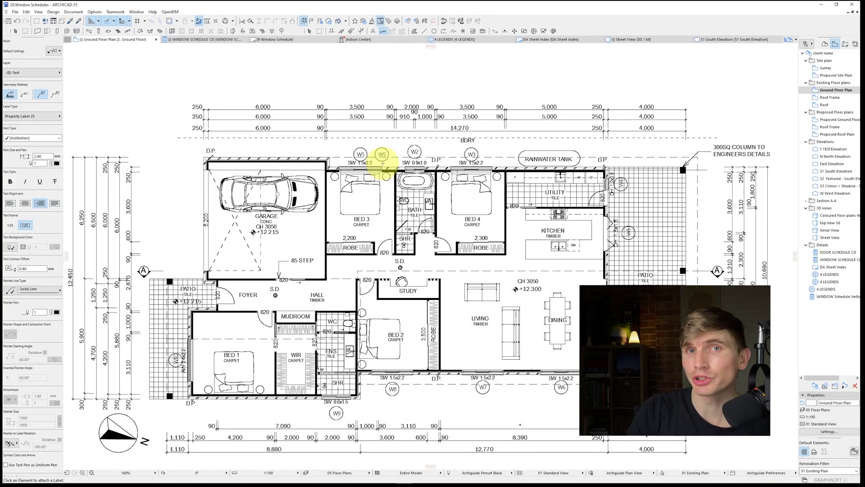
key(Escape)
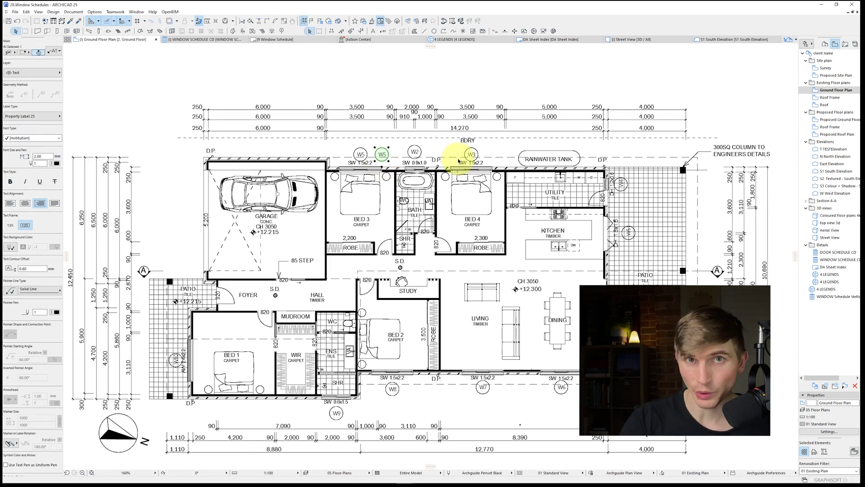
Step: Select all windows on the ground floor plan with the Window tool and set their ID to x
key(w)
scroll(458, 158, up, 1)
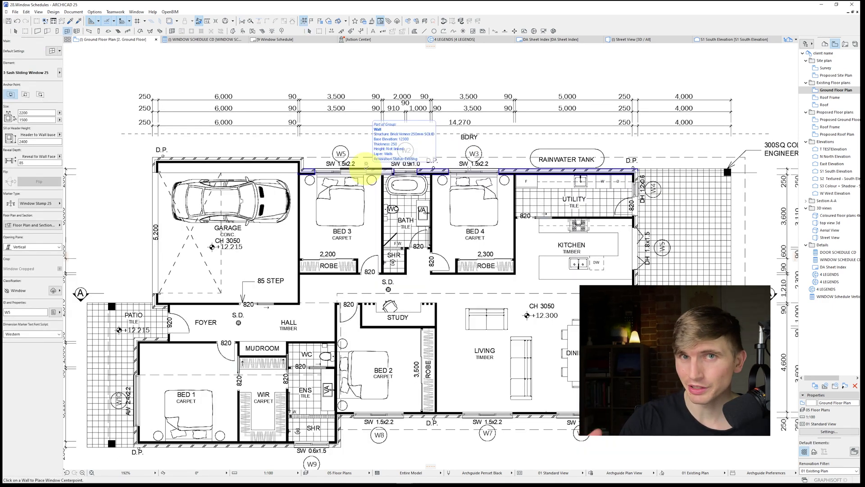
key(ctrl+a)
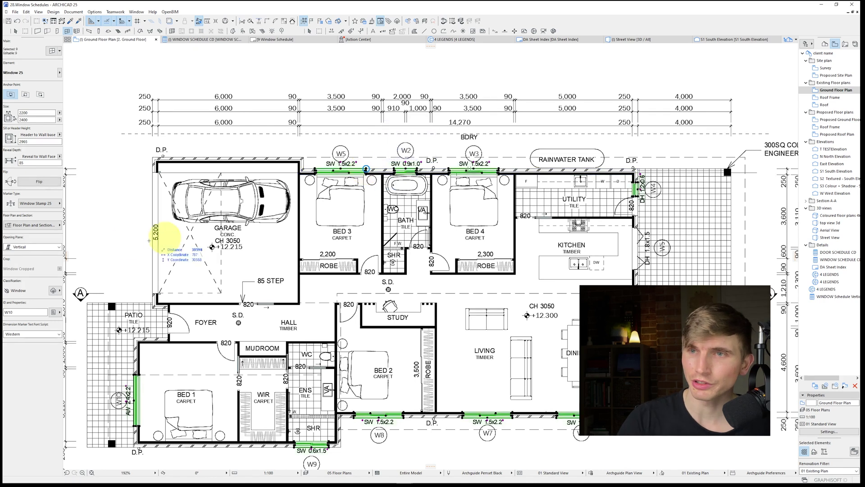
click(18, 311)
text(x)
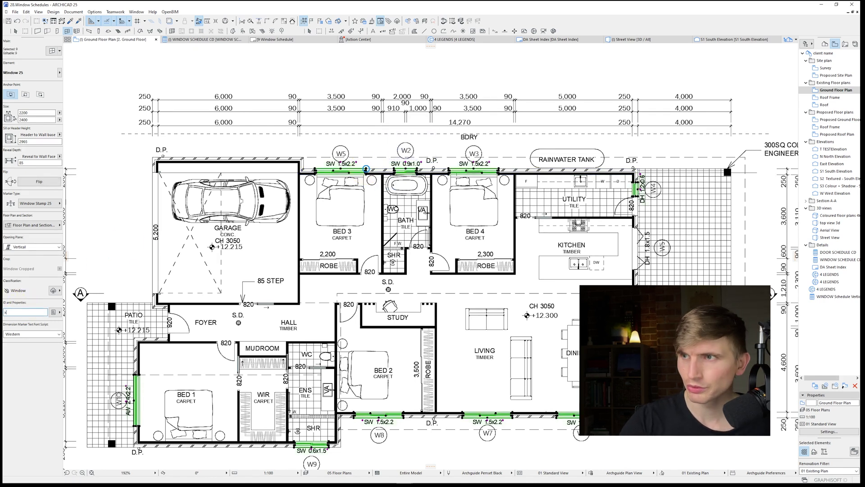
key(Return)
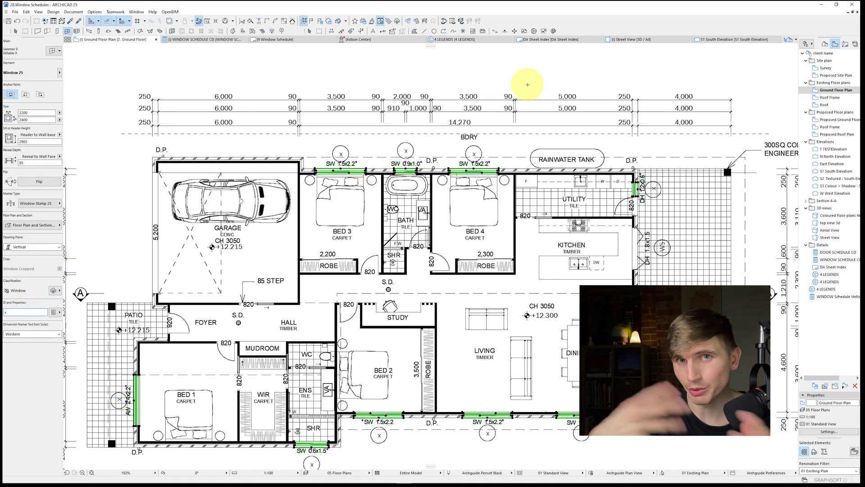
key(Escape)
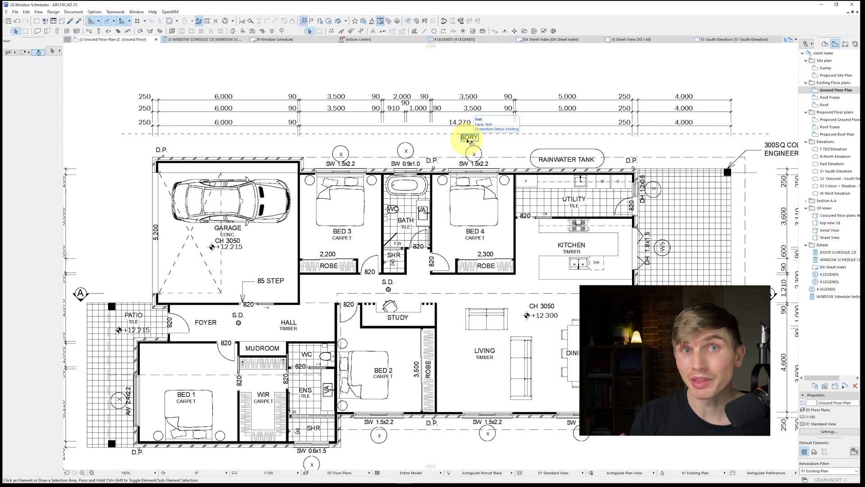
Step: Set the Bed 3 window's ID to W1
click(366, 169)
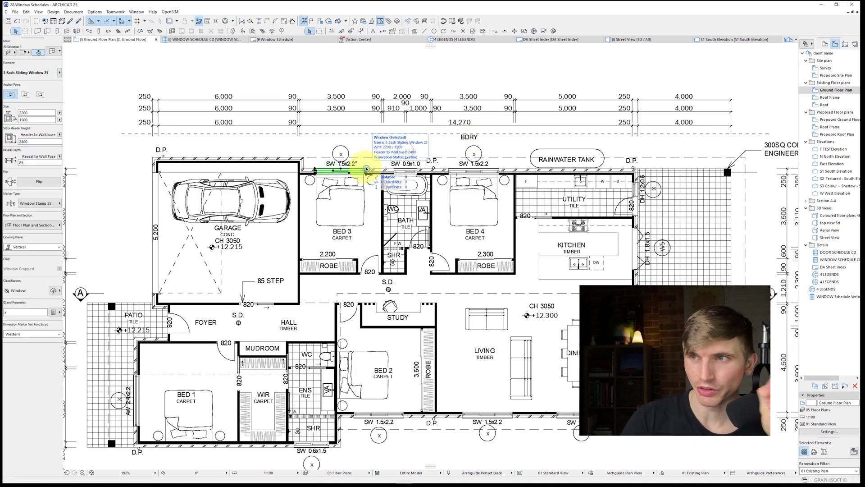
click(26, 312)
text(w1)
key(Return)
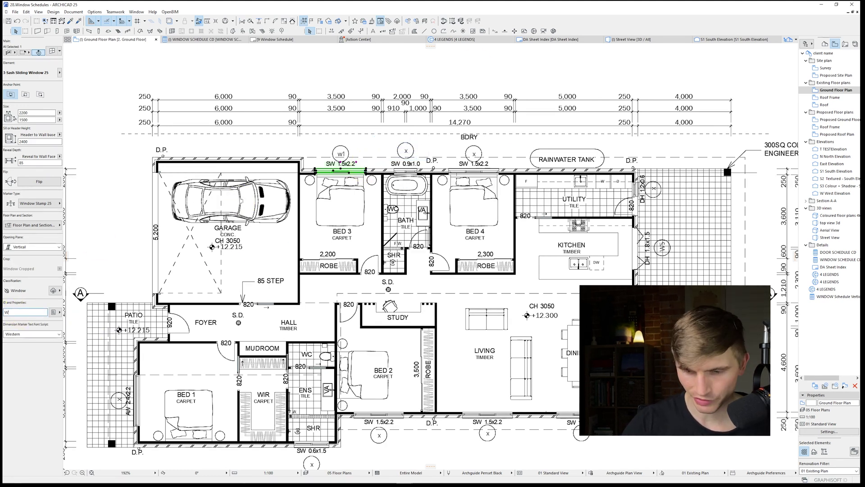
Step: Number the Bath window W2 and the Bed 4 window W3, and undo all the recent window ID changes
click(406, 170)
click(14, 311)
text(W2)
key(Return)
click(477, 171)
text(W3)
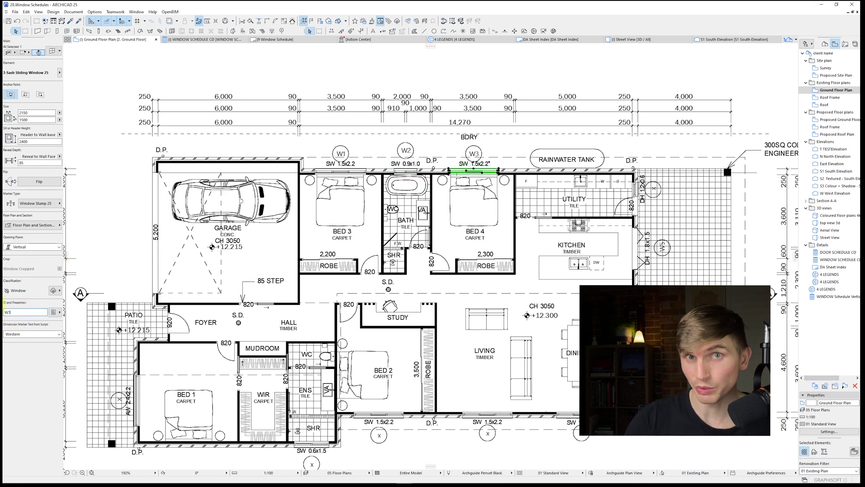
key(Return)
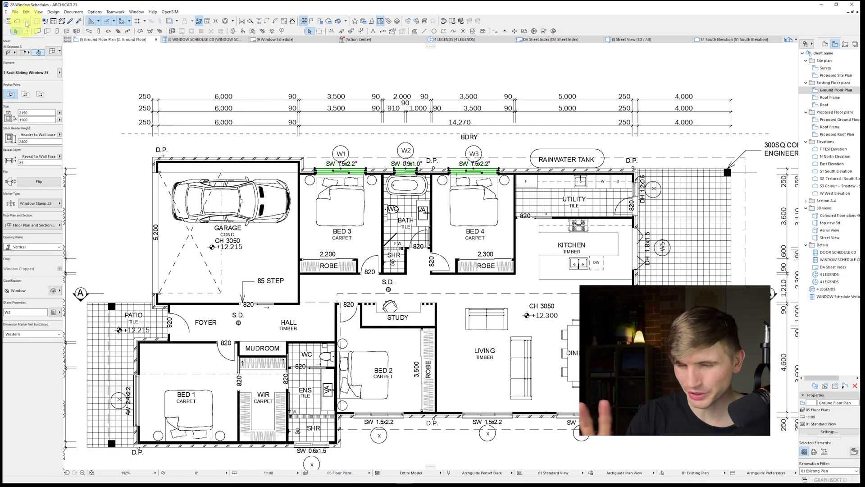
click(27, 23)
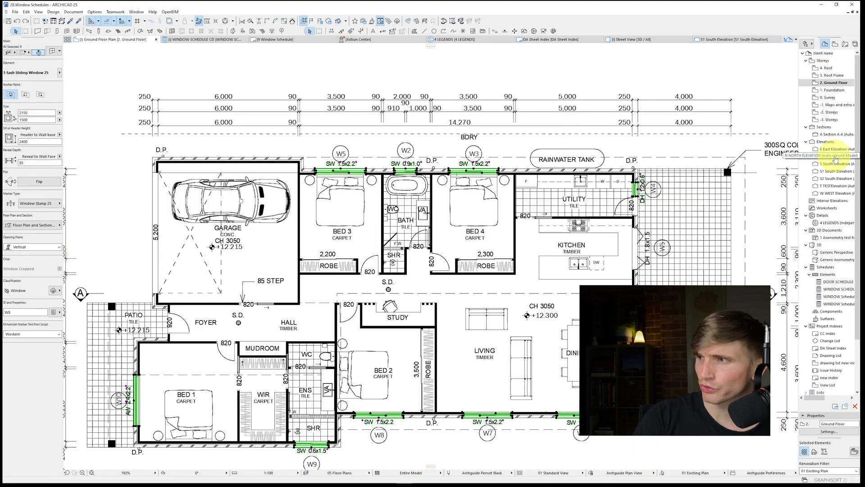
Step: Open the Scheme Settings for the project's schedules
click(826, 45)
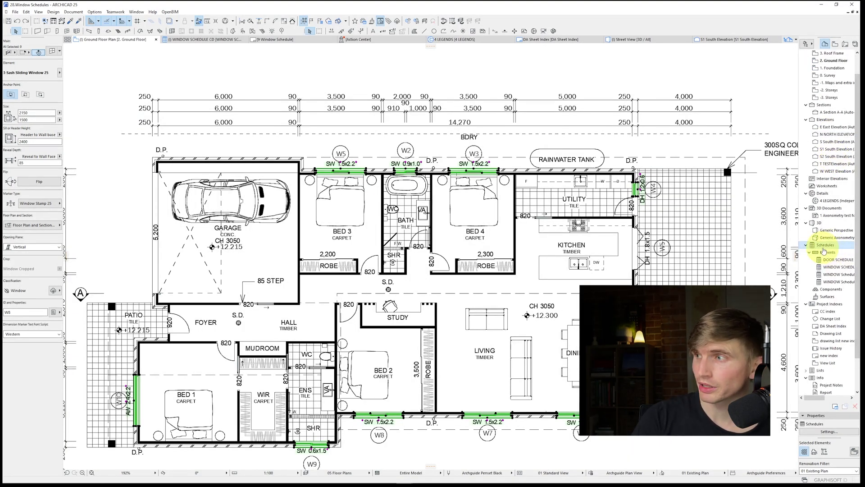
right_click(825, 247)
click(831, 262)
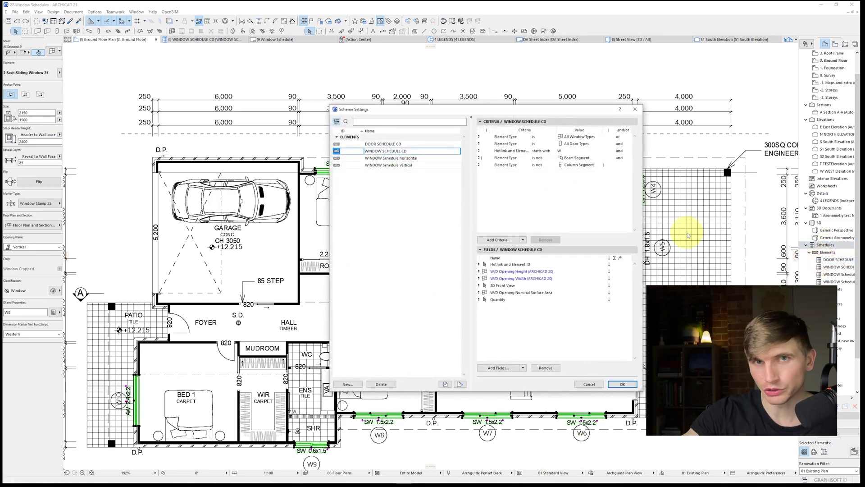
drag(555, 109, 439, 110)
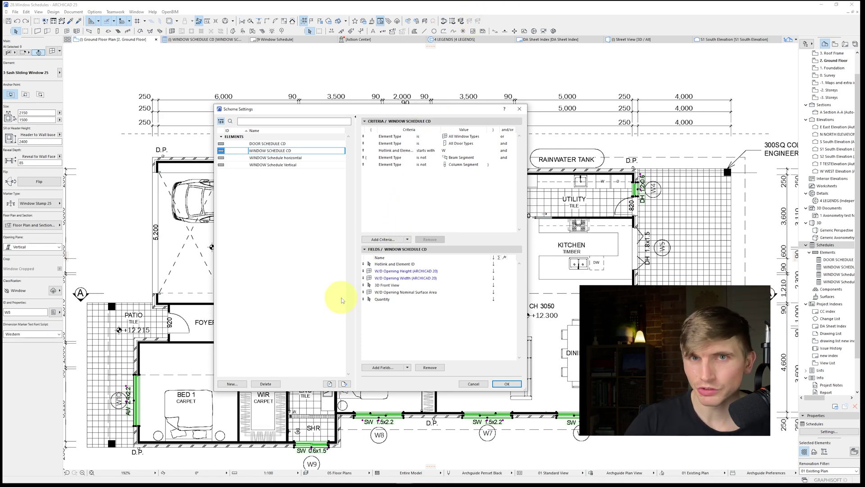
Step: Create a new Elements schedule scheme named WINDOW SCHEDULE EXAMPLE
click(233, 384)
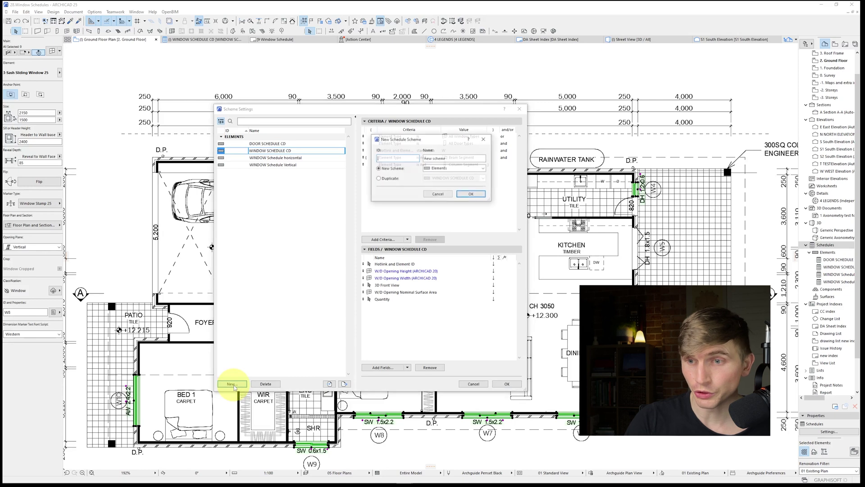
click(460, 160)
key(ctrl+a)
text(WINDOW SCHEDU)
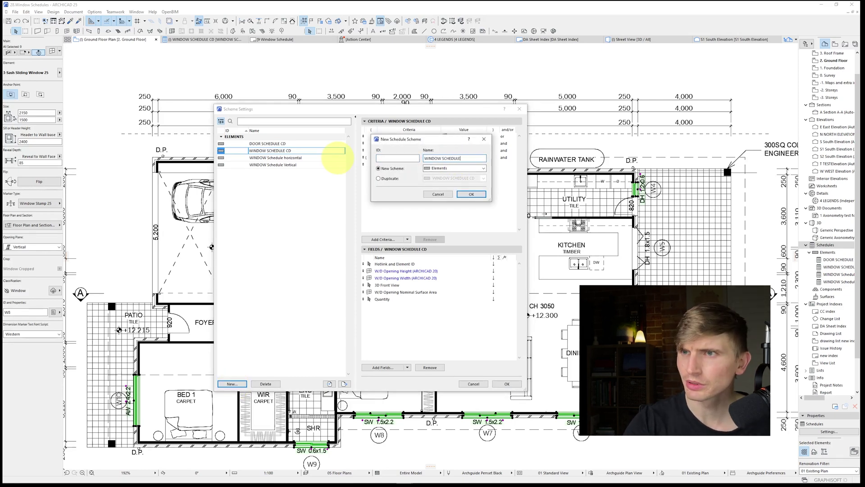
text(LE EXAMPLE)
click(444, 170)
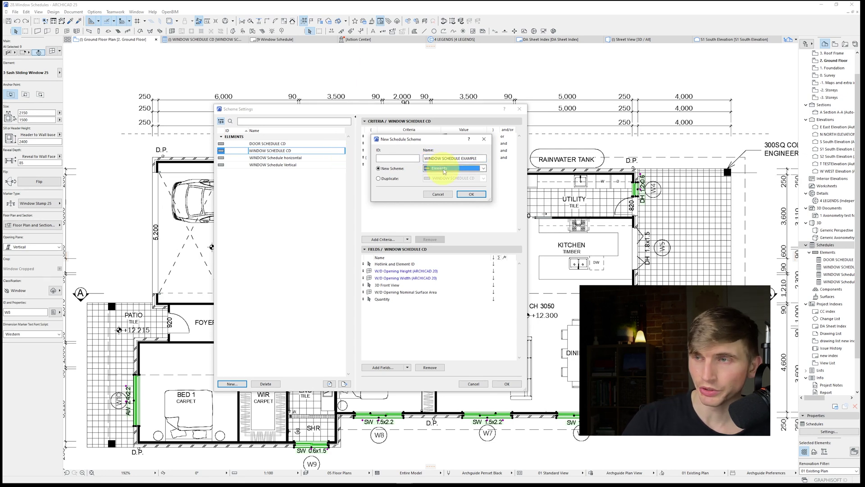
click(472, 194)
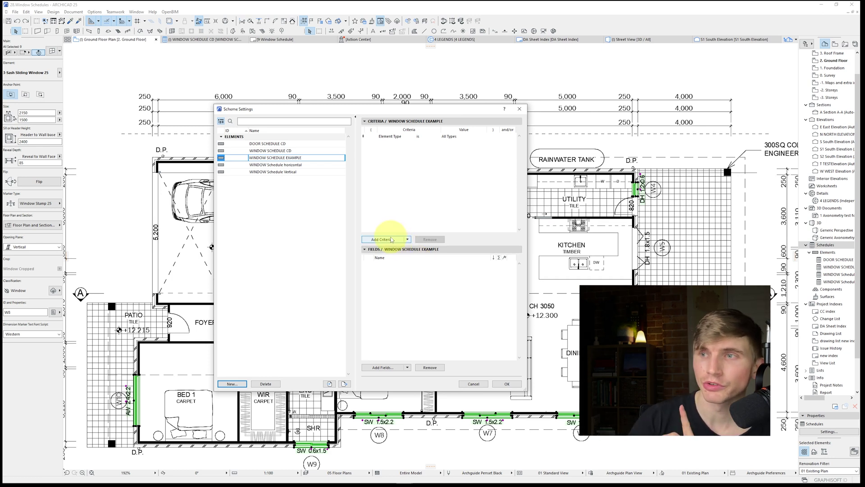
Step: Add an Element ID criterion to the WINDOW SCHEDULE EXAMPLE scheme, requiring that the ID starts with W
click(390, 241)
click(272, 130)
text(ELE)
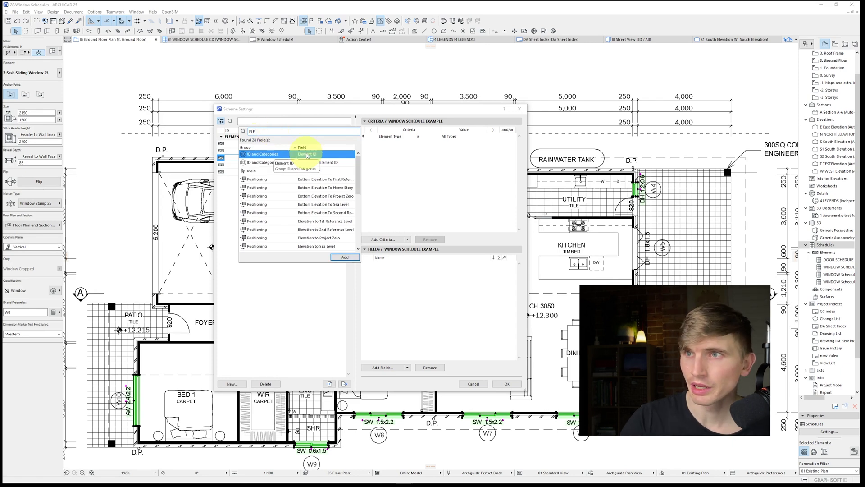
click(346, 257)
click(432, 146)
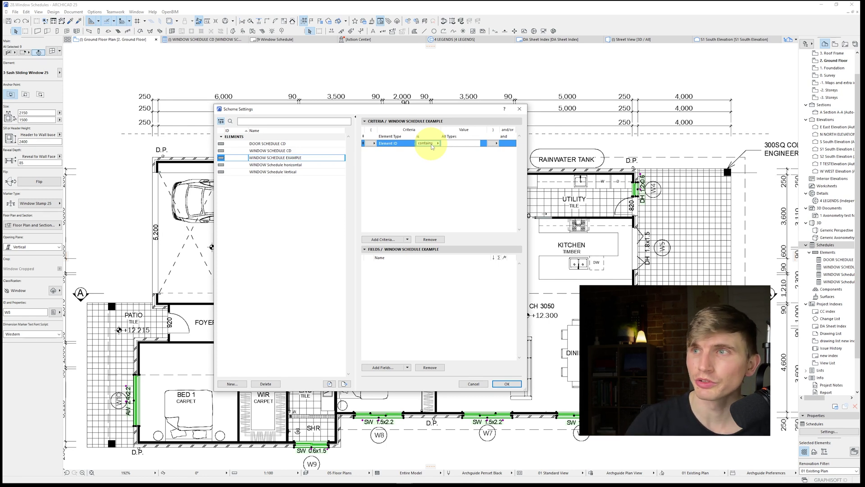
click(433, 144)
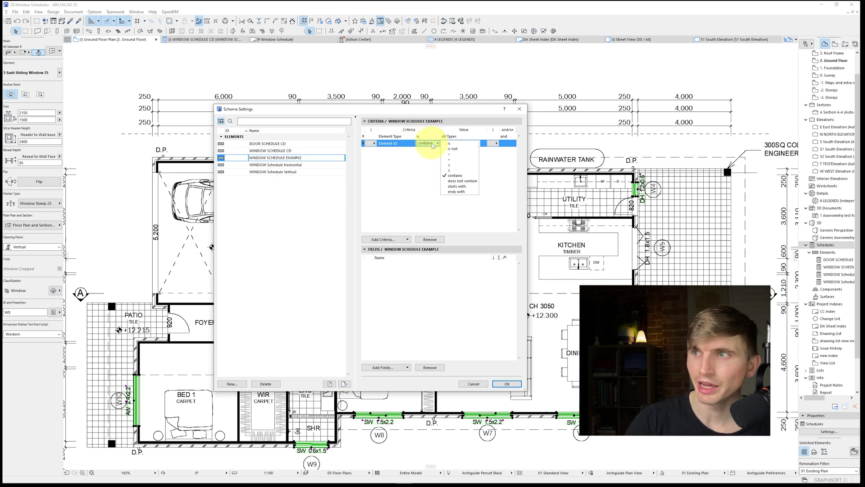
click(462, 183)
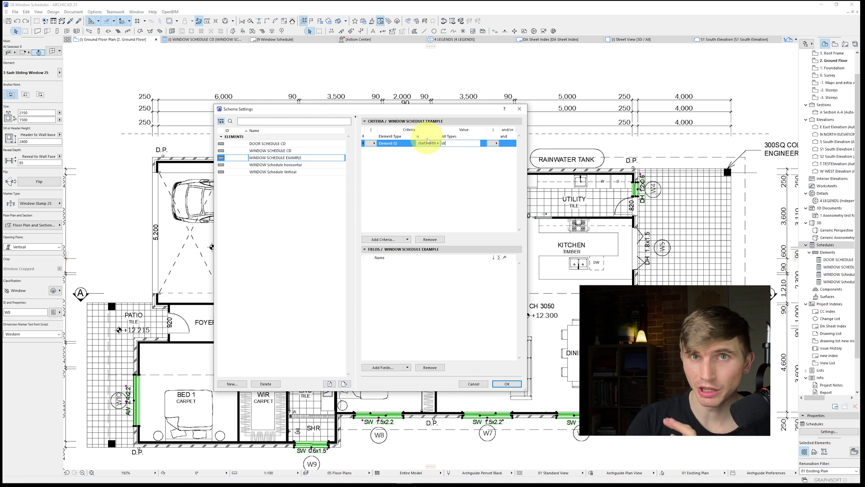
Step: Set the scheme's Element Type criterion to Window
click(482, 137)
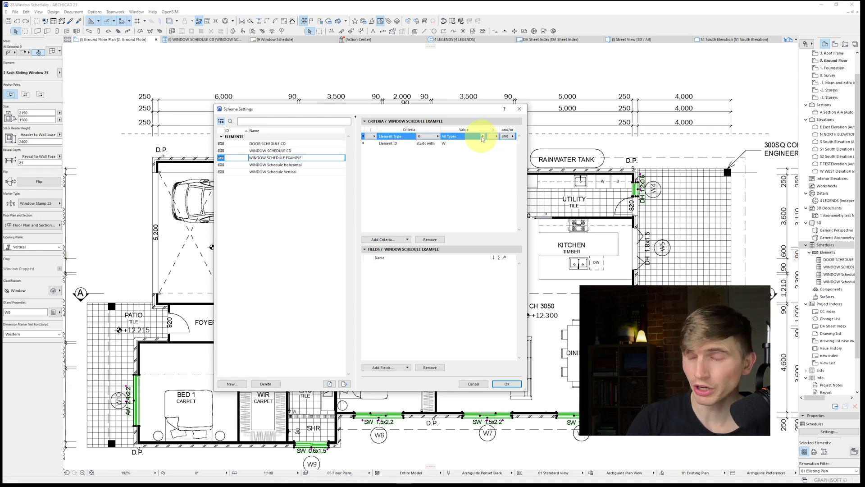
click(483, 137)
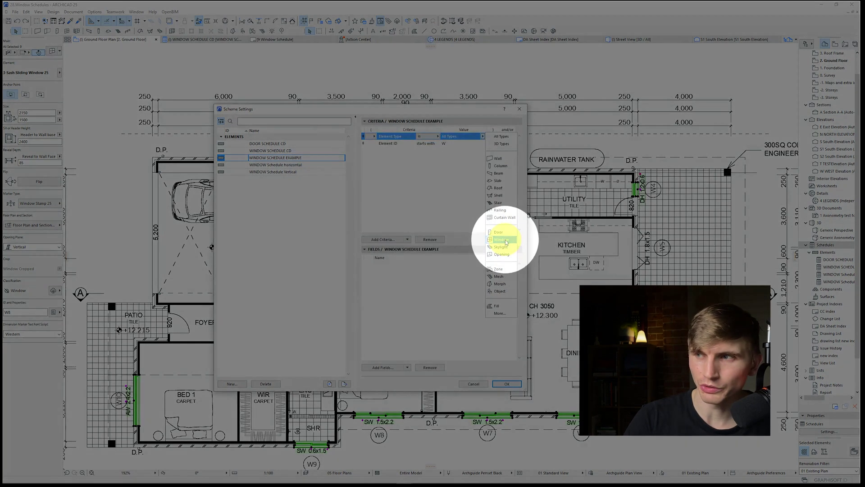
click(506, 242)
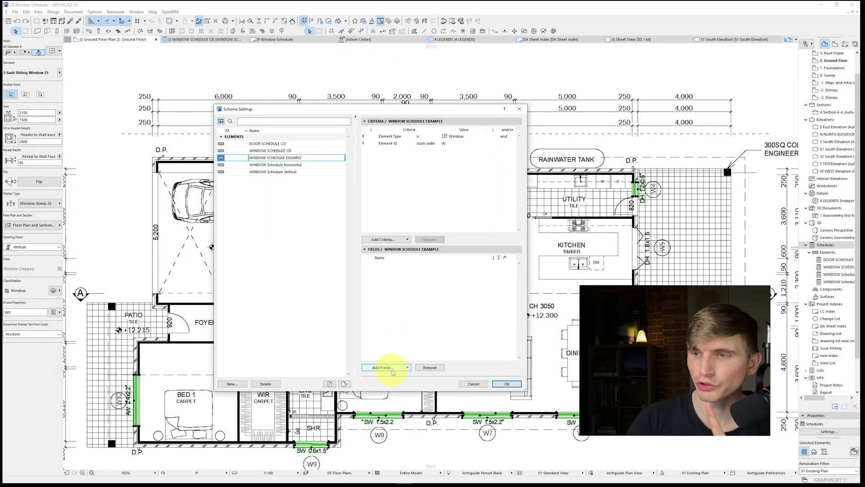
Step: Add the Hotlink and Element ID field to the WINDOW SCHEDULE EXAMPLE scheme
click(382, 367)
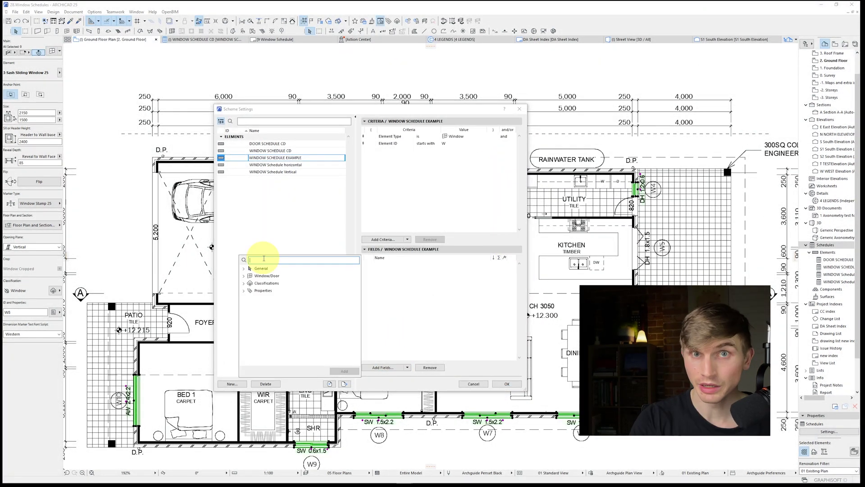
text(HOT)
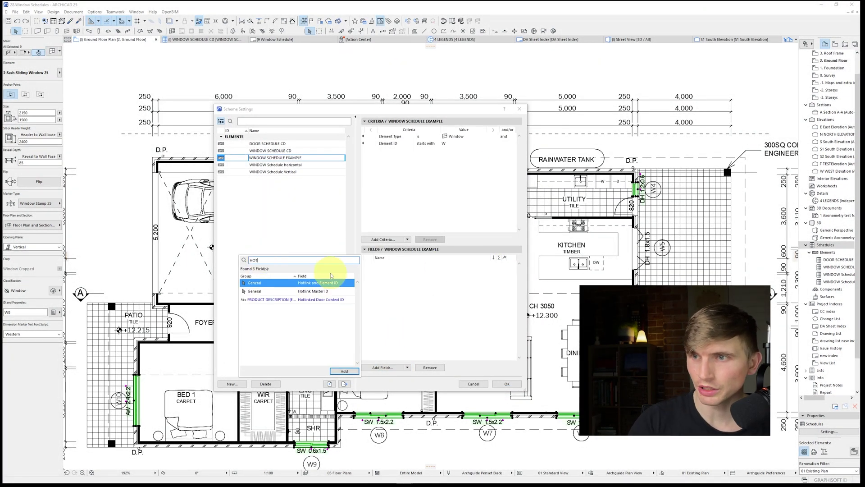
double_click(328, 283)
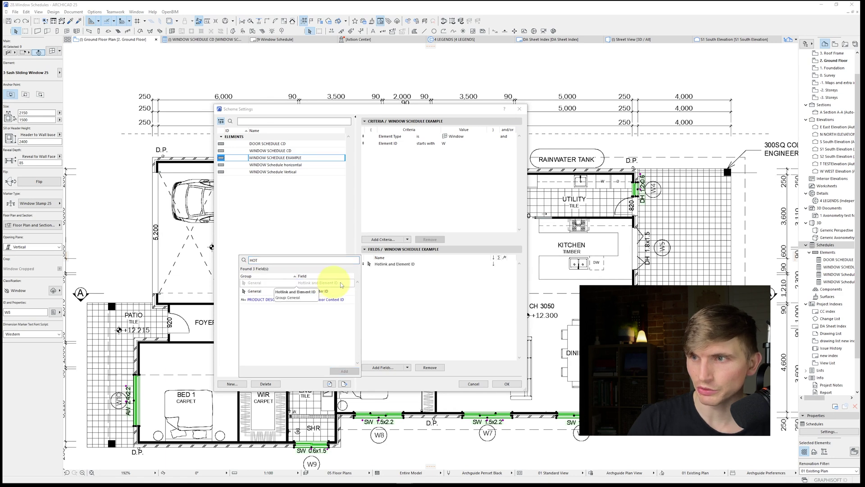
Step: Add the View from Opening Side field to the WINDOW SCHEDULE EXAMPLE scheme and accept the scheme settings
key(BackSpace)
key(BackSpace)
key(BackSpace)
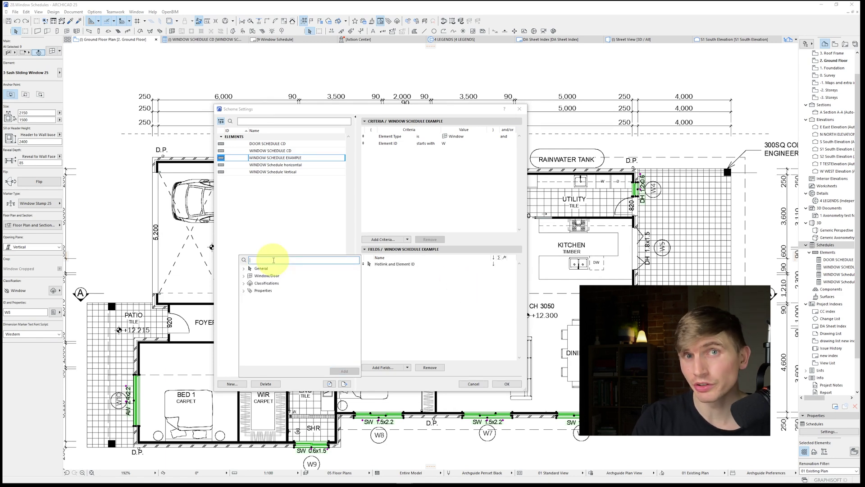
text(VIEW)
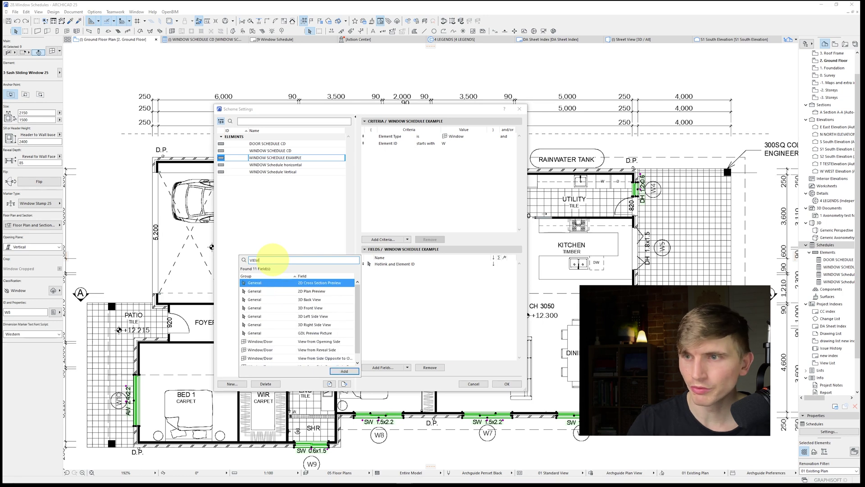
scroll(309, 332, down, 1)
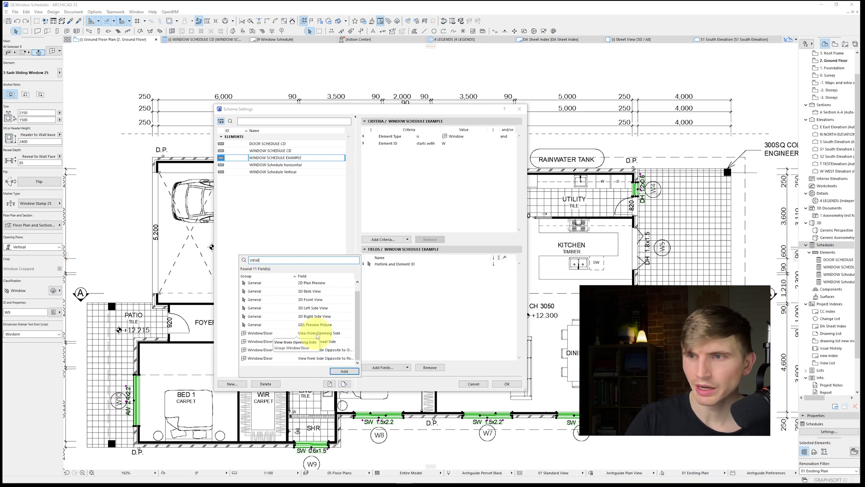
double_click(317, 334)
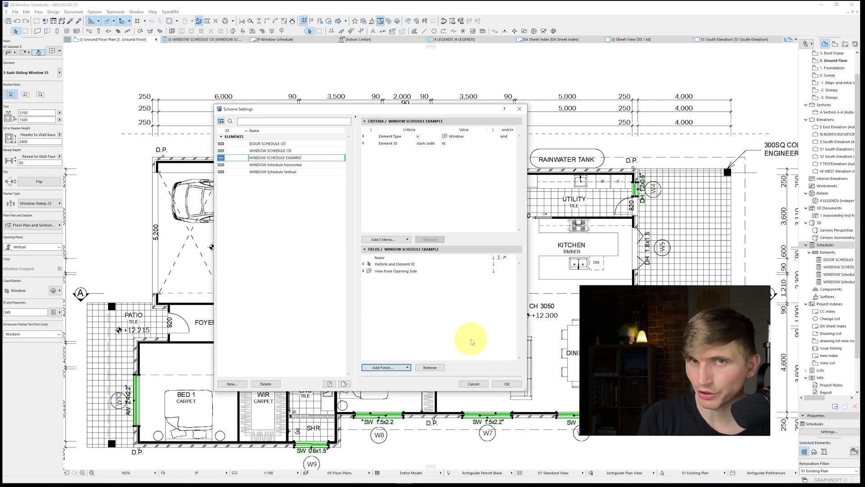
click(507, 384)
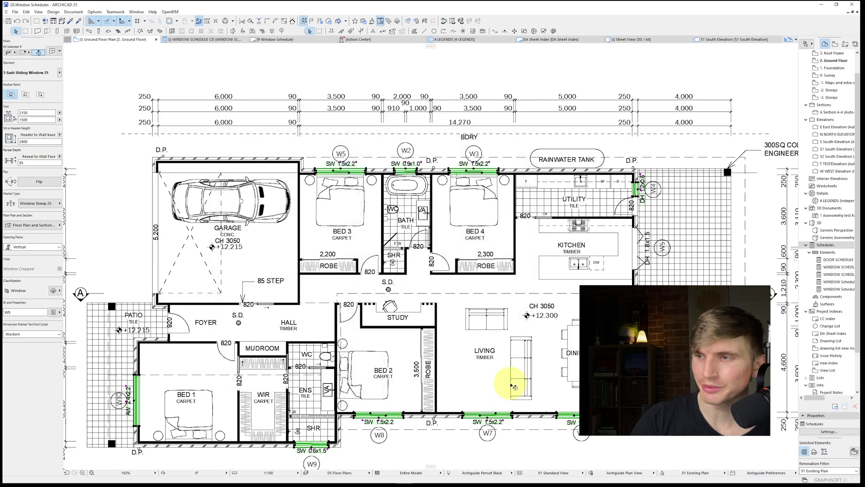
Step: Open the WINDOW SCHEDULE EXAMPLE schedule and adjust its table to fit the title and header text, slightly narrowing the ID column
click(838, 274)
double_click(839, 275)
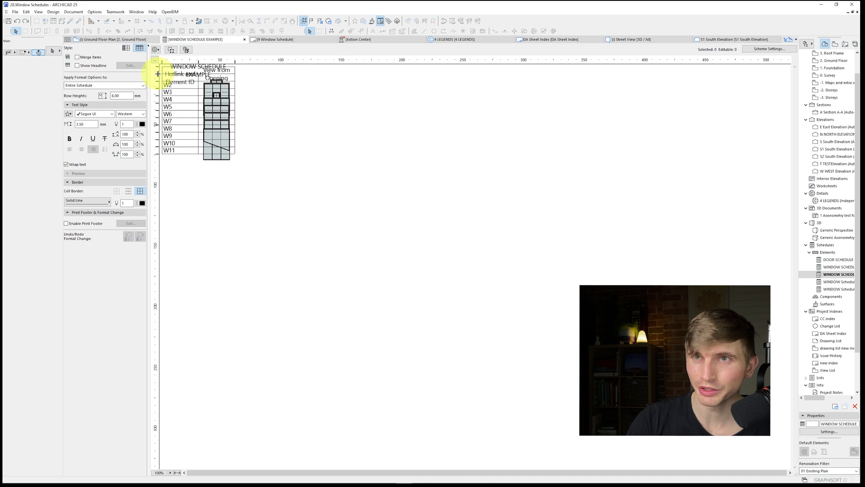
double_click(158, 74)
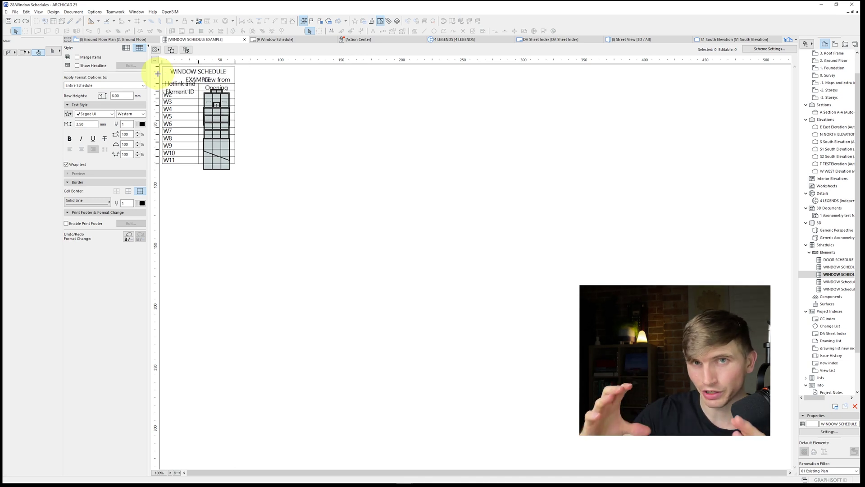
double_click(157, 91)
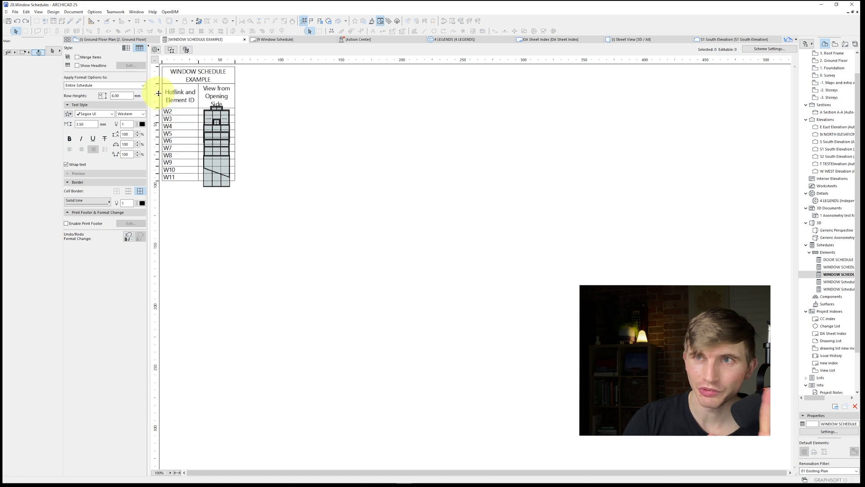
drag(198, 61, 194, 60)
Step: Set the height of the schedule's window record rows to 20 mm so each elevation fits its cell
click(166, 129)
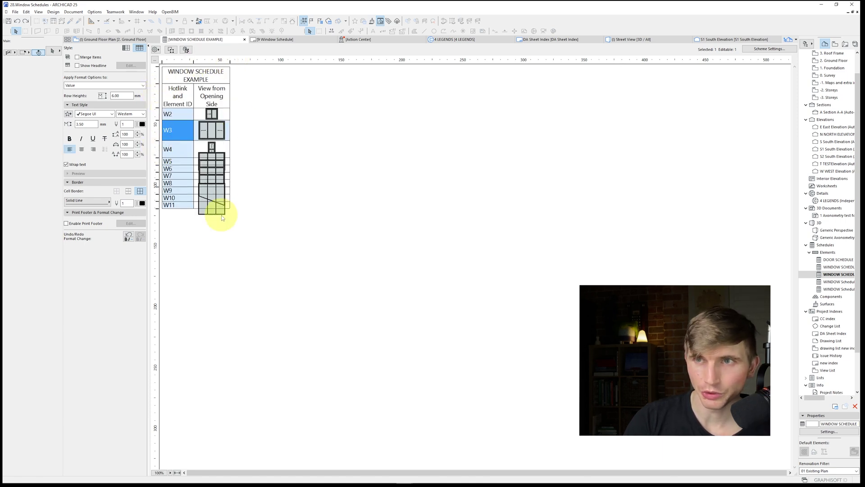
click(120, 95)
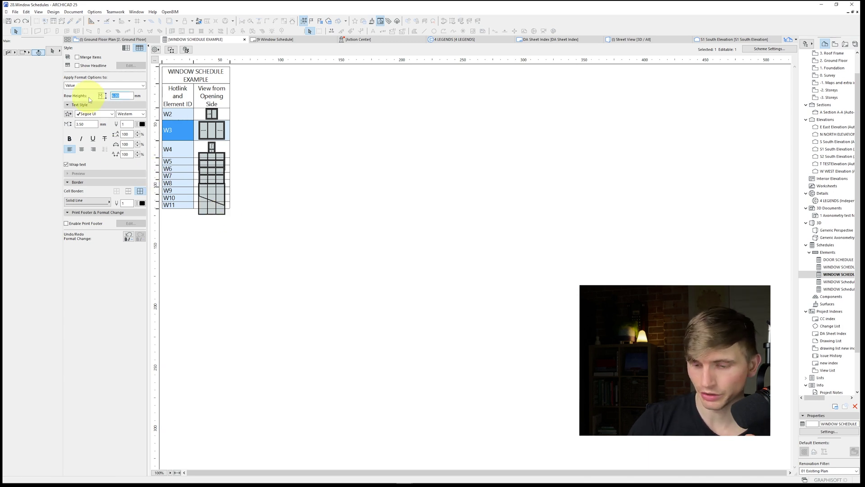
text(10.00)
key(Return)
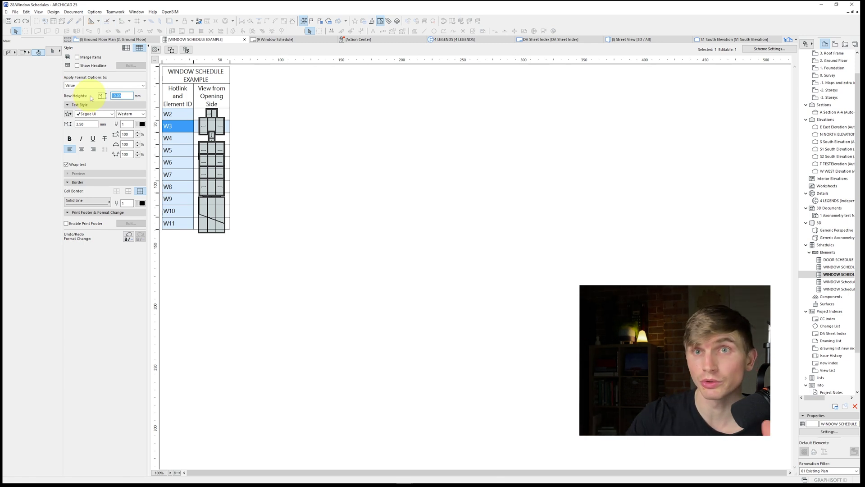
text(20.00)
key(Return)
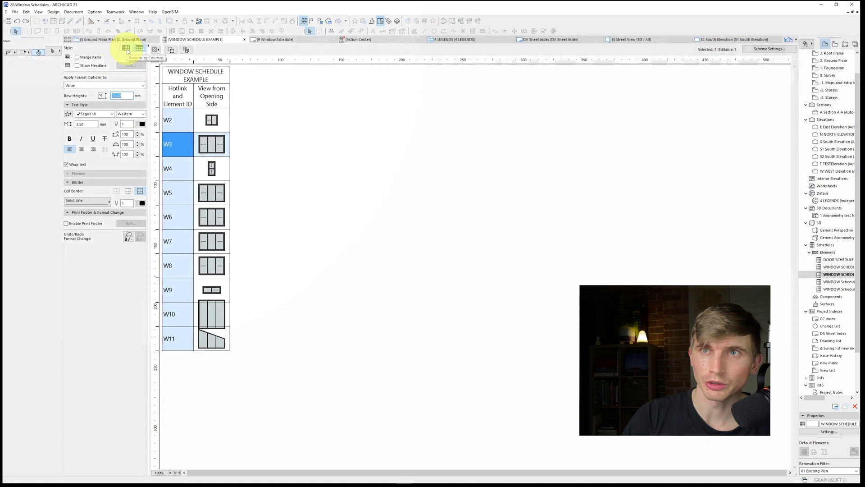
Step: Switch the schedule to show records by columns and increase the height of the View from Opening Side row
click(126, 48)
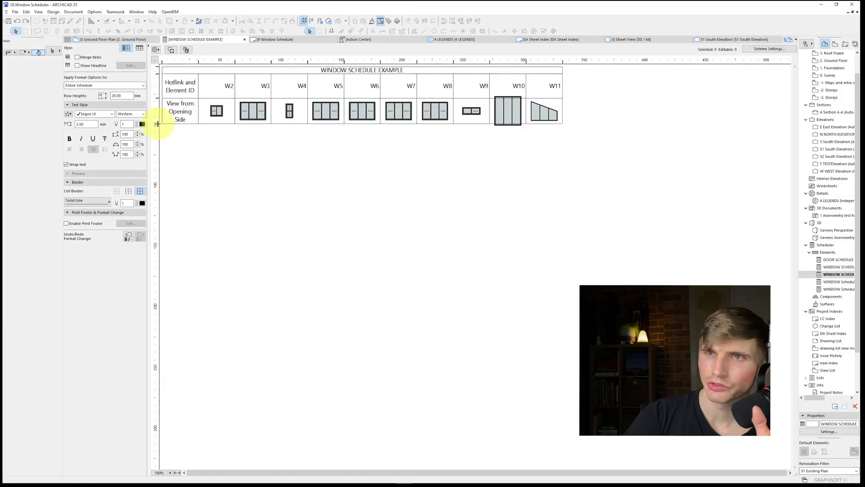
drag(158, 124, 158, 131)
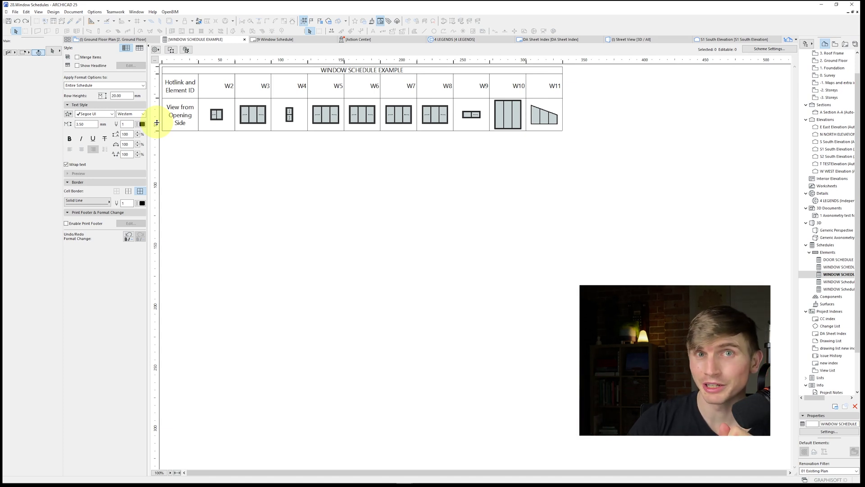
Step: Open the WINDOW SCHEDULE CD schedule and view its scheme settings
double_click(841, 267)
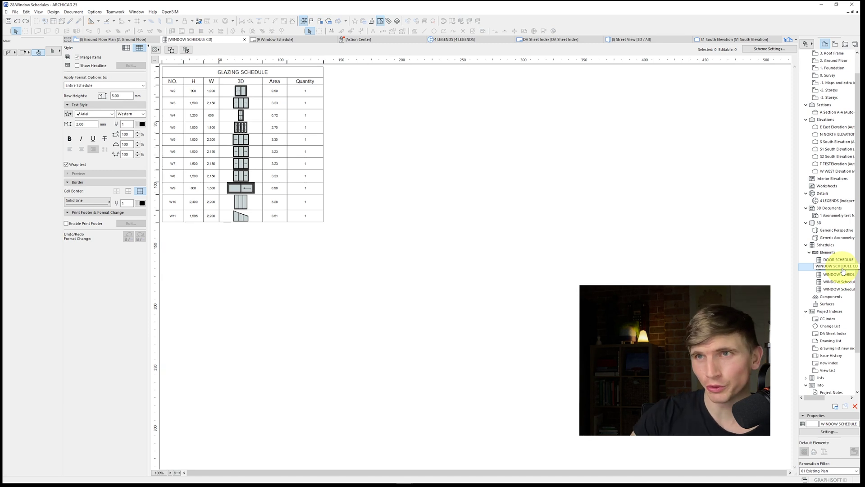
click(769, 49)
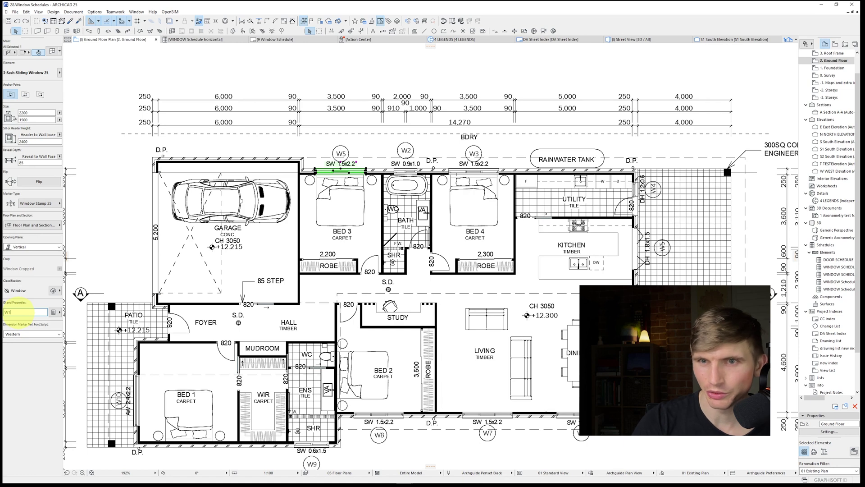
Step: Open the 9 Window Schedule layout from the layout book and inspect the glazing schedule placed on it
click(846, 44)
click(837, 135)
double_click(837, 136)
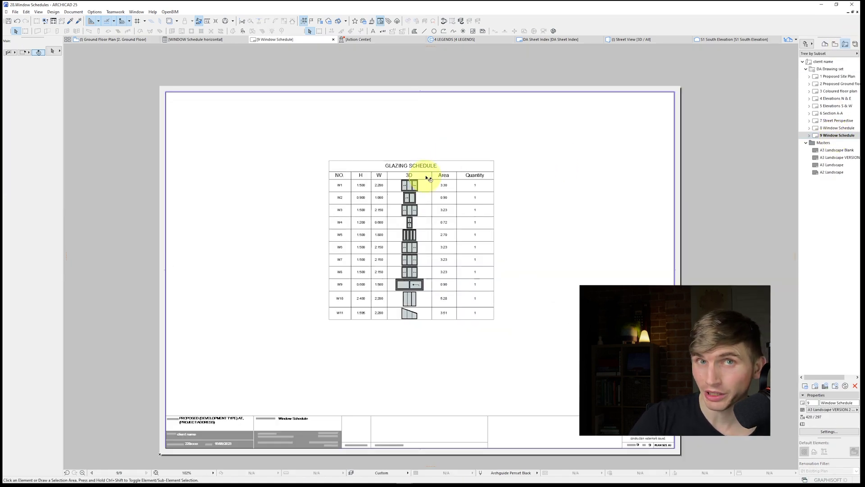
click(444, 186)
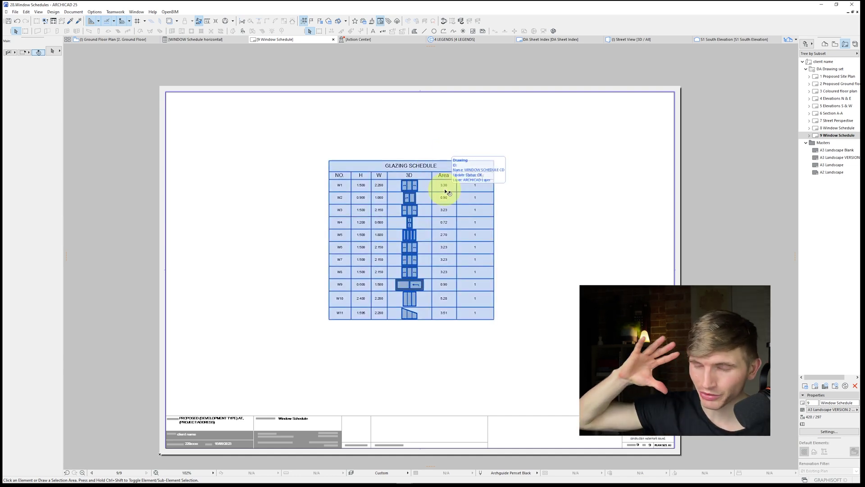
click(757, 275)
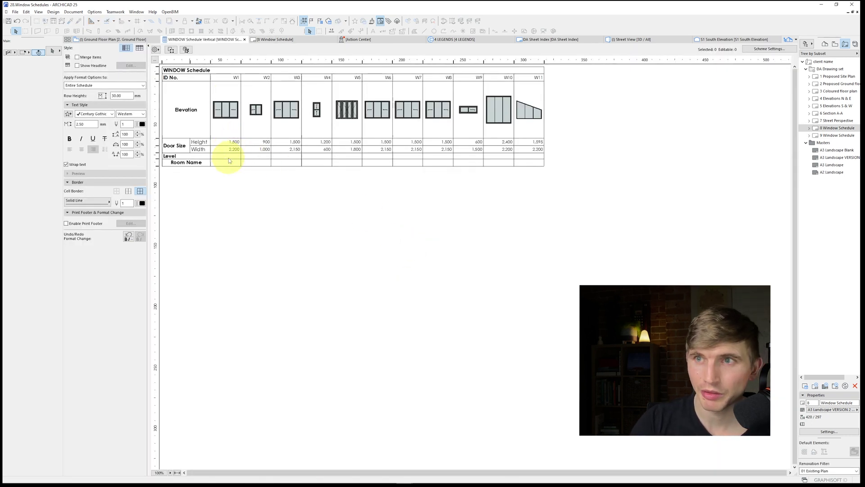
Step: Add the Custom text 6 field to the WINDOW Schedule Vertical scheme and accept the scheme settings
click(229, 156)
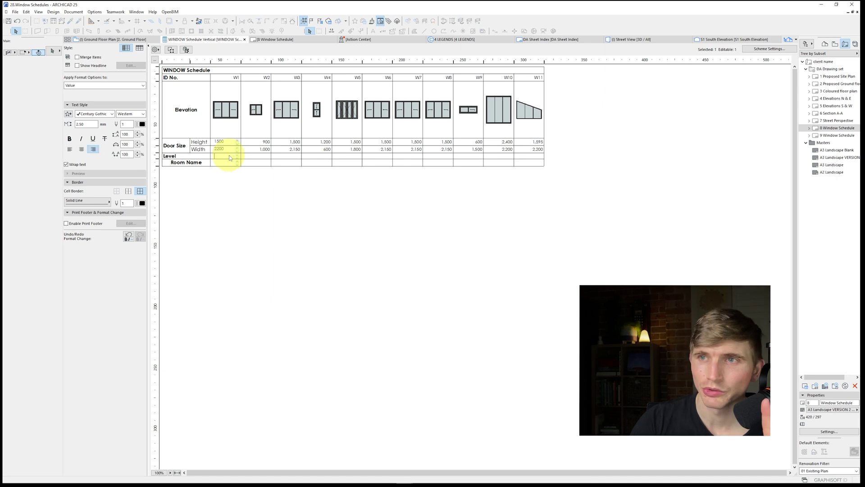
click(177, 156)
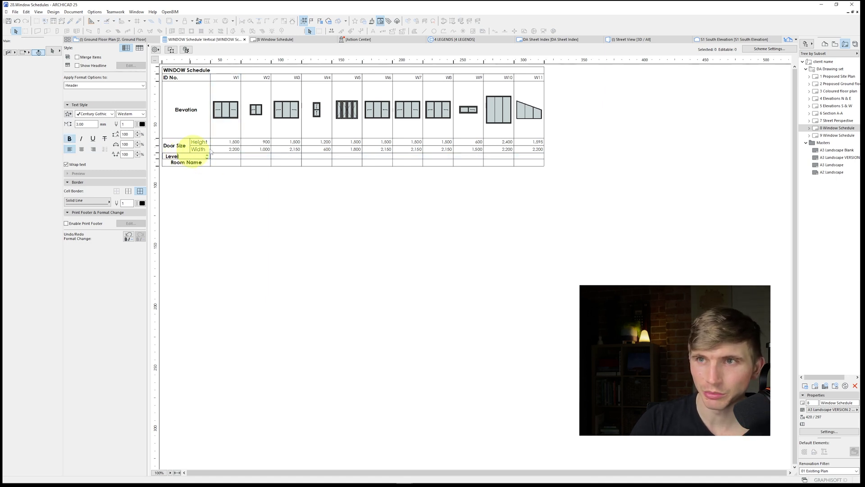
click(768, 49)
click(501, 360)
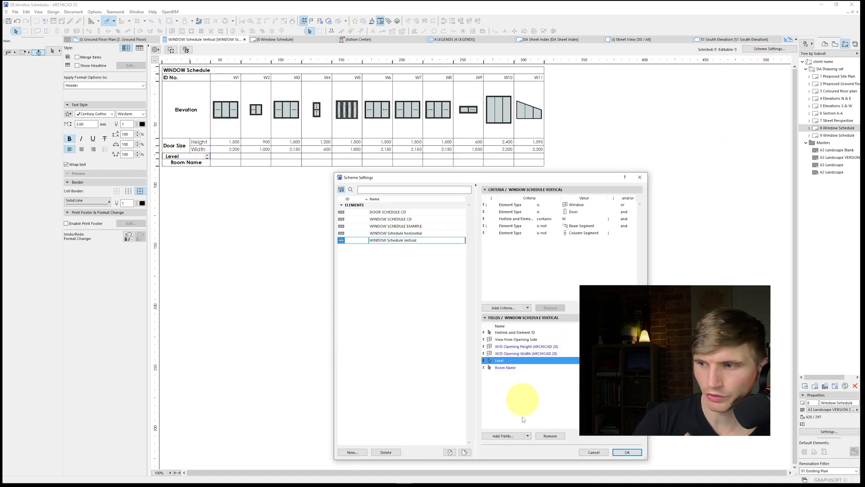
click(509, 436)
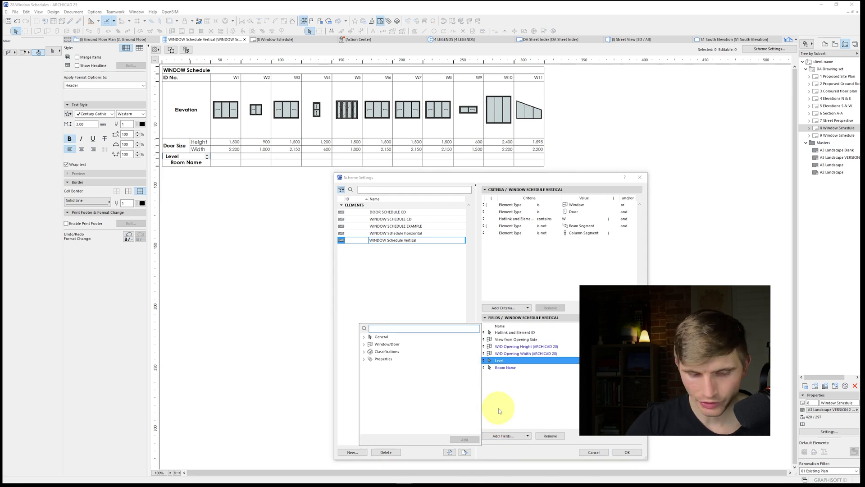
text(cust)
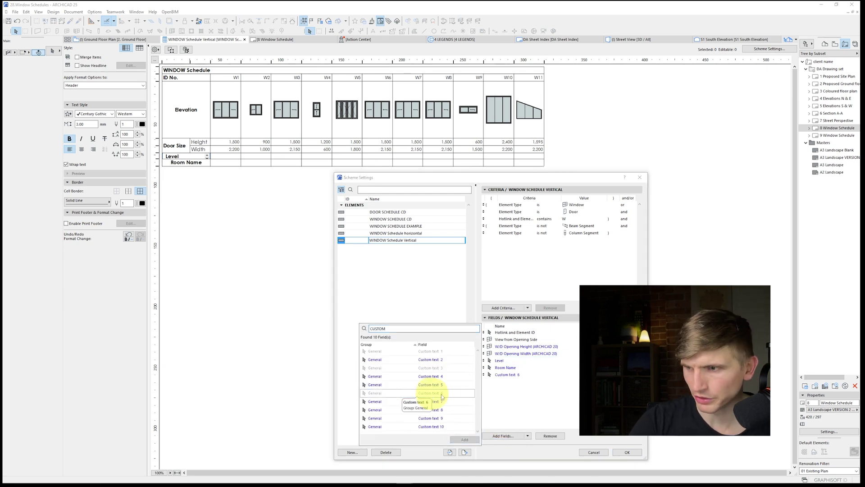
click(465, 440)
click(628, 452)
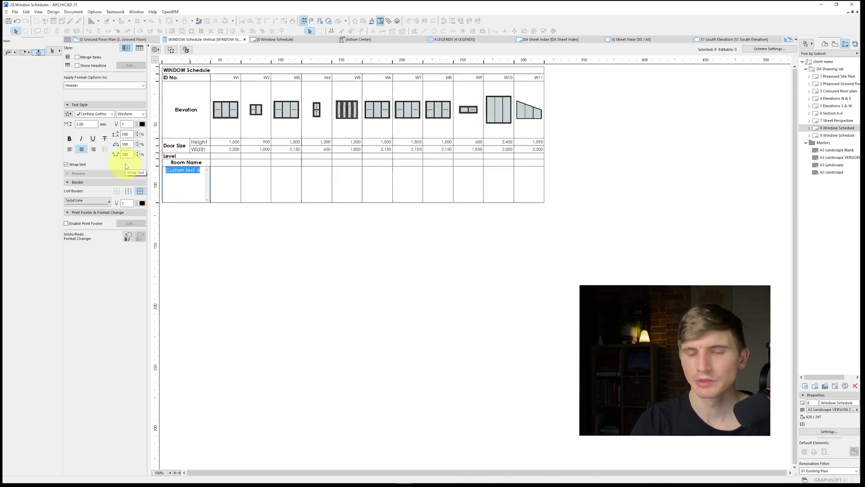
Step: Rename the Custom text 6 header as NOTES in bold and check the renamed field in the scheme settings
text(NOTES)
key(ctrl+a)
click(69, 139)
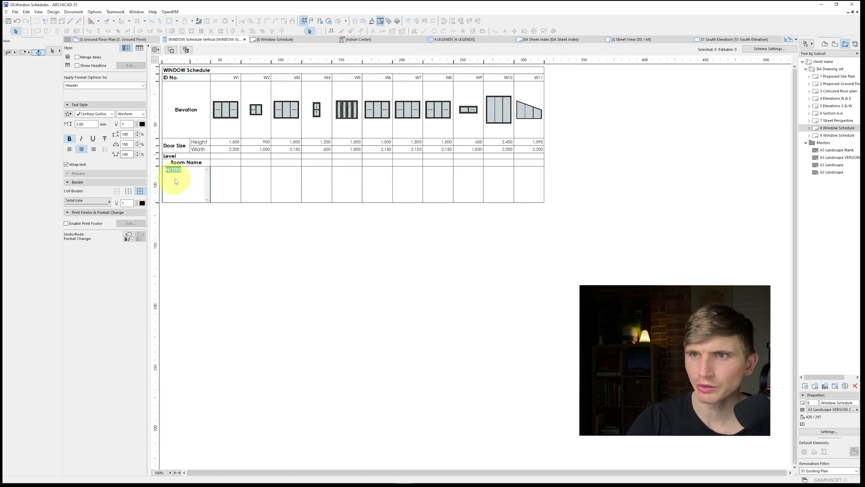
click(768, 49)
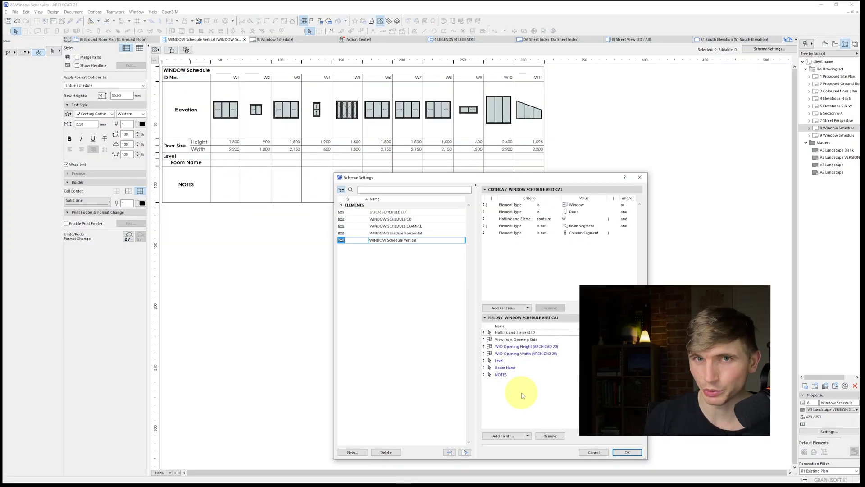
click(627, 452)
Step: Enter the note "Flyscreen to be added" for window W1 in the NOTES row and copy it to W2, W3 and W4
click(225, 176)
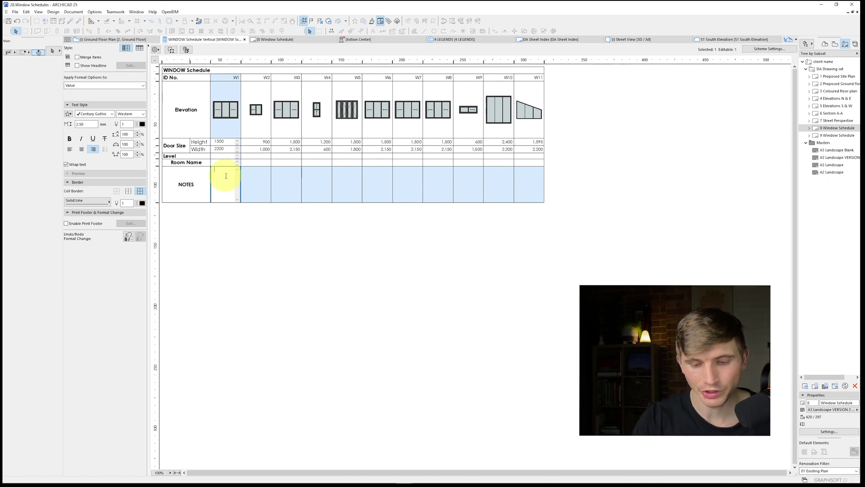
text(Flyscreen to be added)
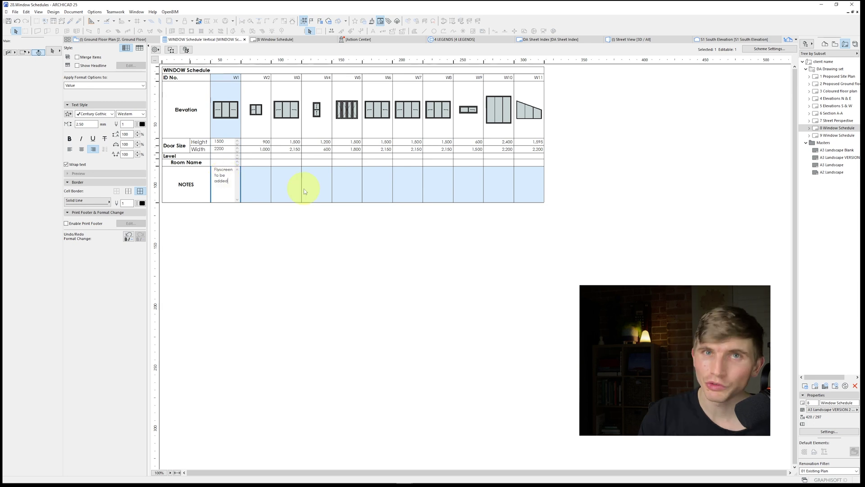
drag(228, 182, 204, 172)
key(ctrl+c)
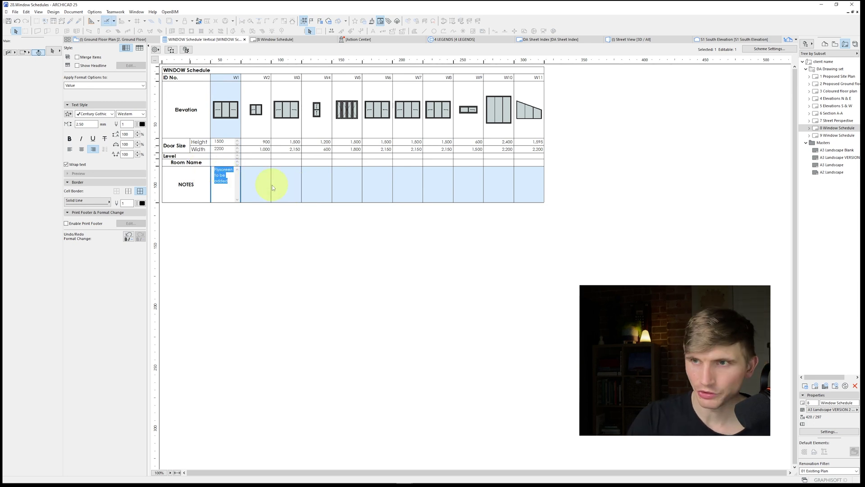
click(252, 178)
key(ctrl+v)
click(289, 176)
key(ctrl+v)
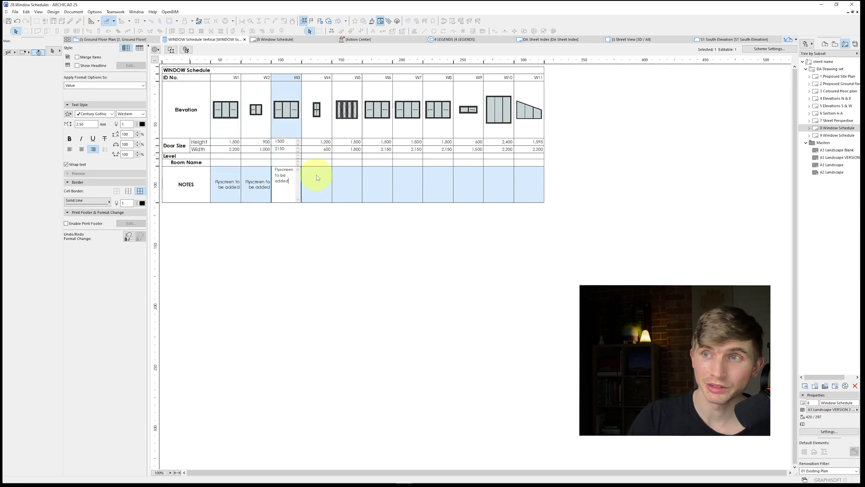
click(316, 176)
key(ctrl+v)
click(334, 176)
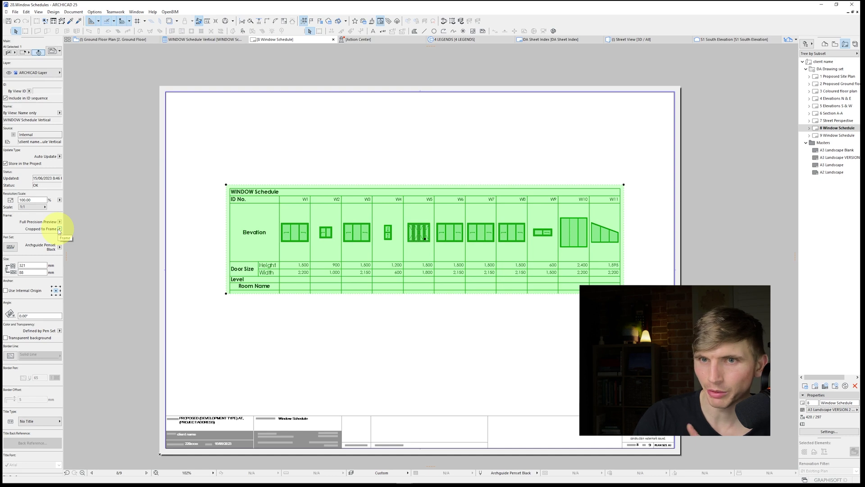
Step: Set the placed WINDOW Schedule Vertical drawing's frame to Fit Frame to Drawing and deselect the drawing
click(59, 229)
click(84, 236)
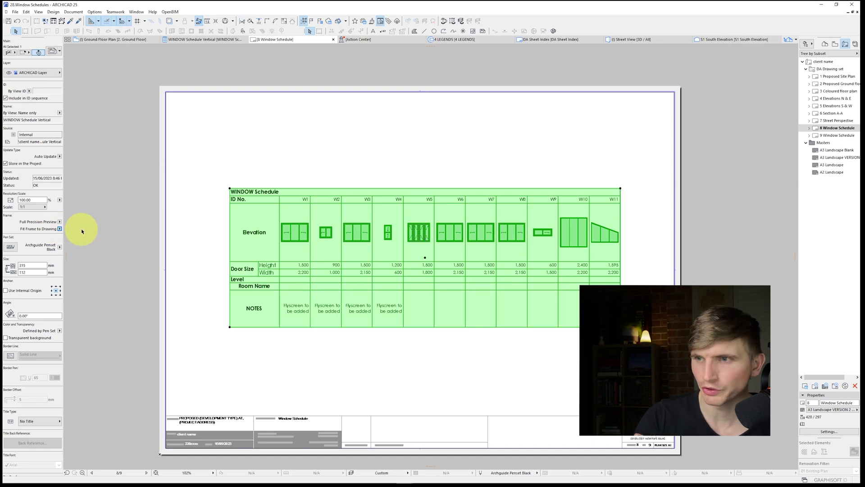
click(182, 243)
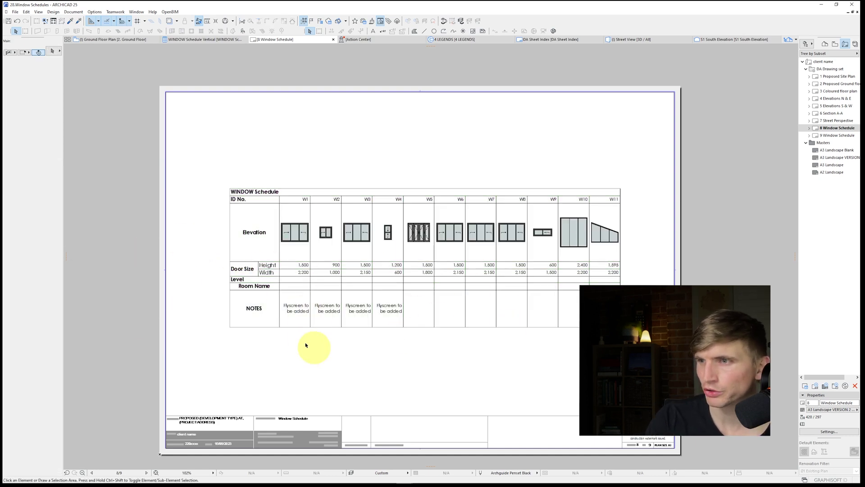
Step: Review the 9 Window Schedule layout and open the East Elevation drawing's source view from the 4 Elevations N & E layout
double_click(837, 135)
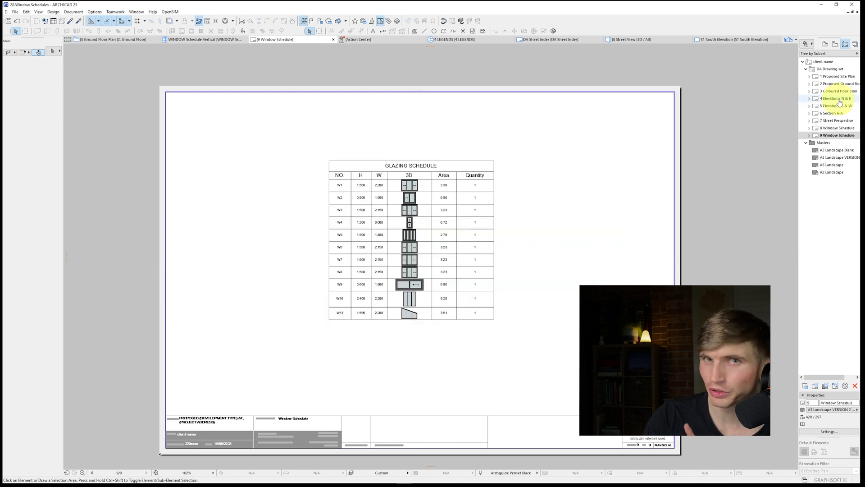
double_click(838, 99)
right_click(479, 311)
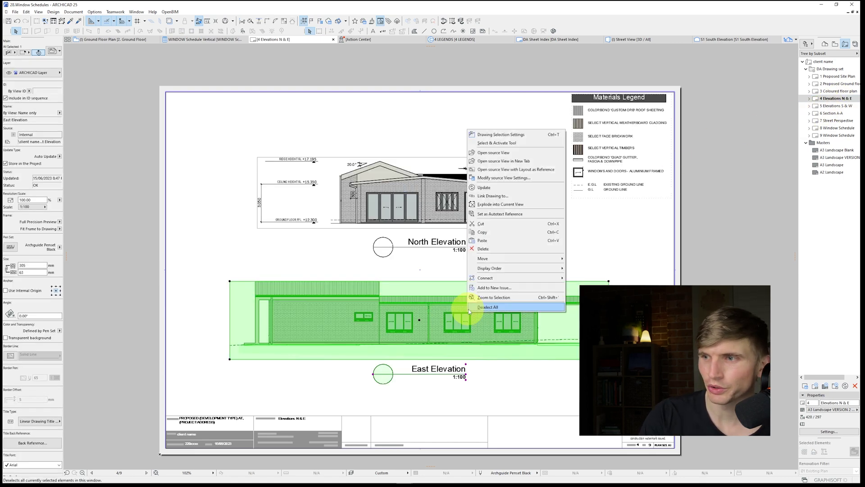
click(489, 153)
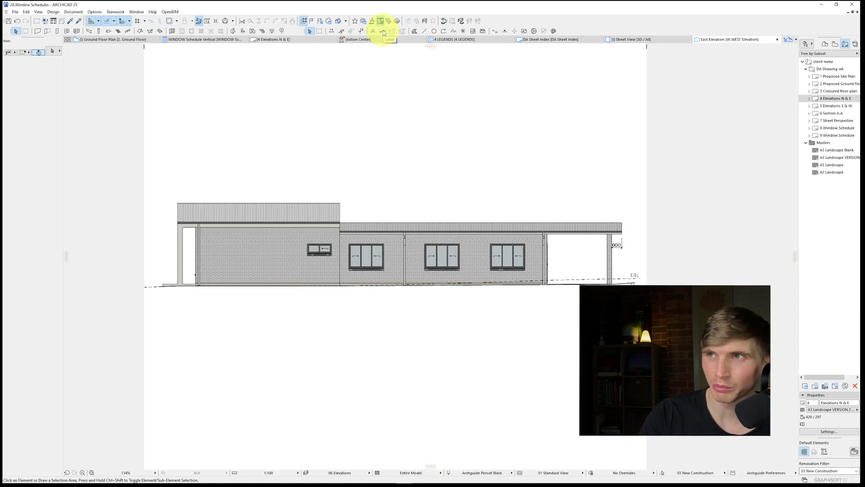
Step: Undo the trial label and use the Label tool to attach window ID labels to the three large sliding windows on the elevation
click(384, 31)
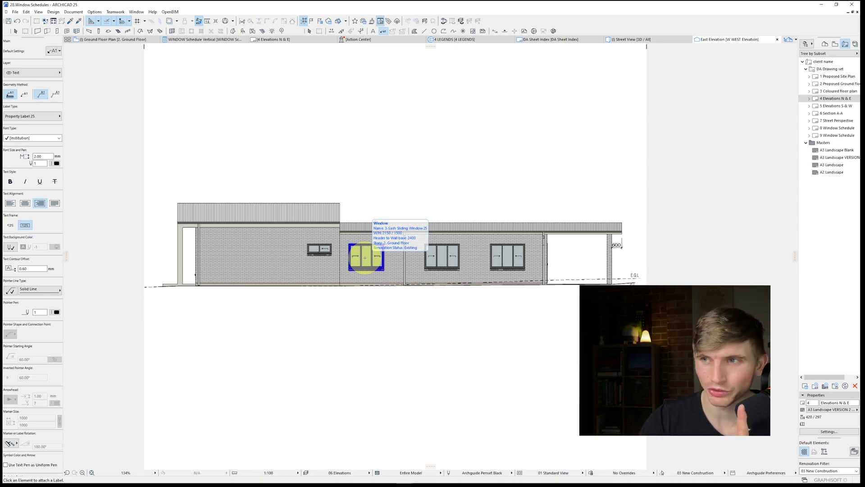
key(ctrl+z)
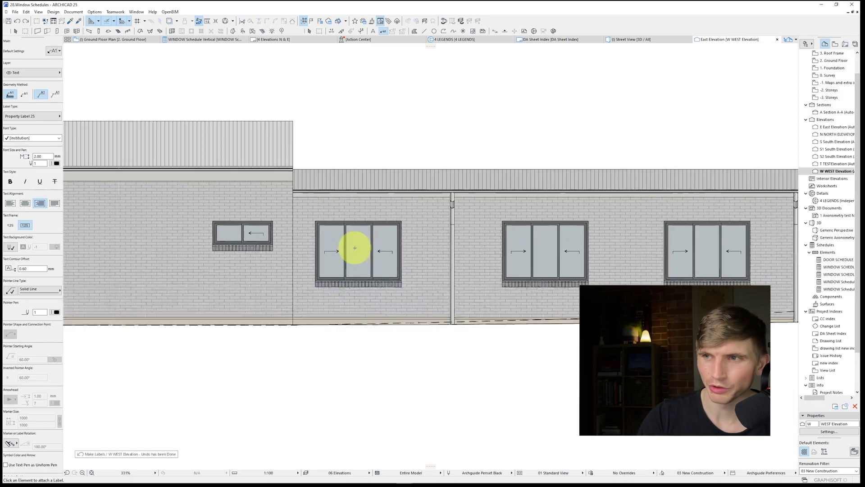
scroll(360, 246, up, 4)
click(356, 239)
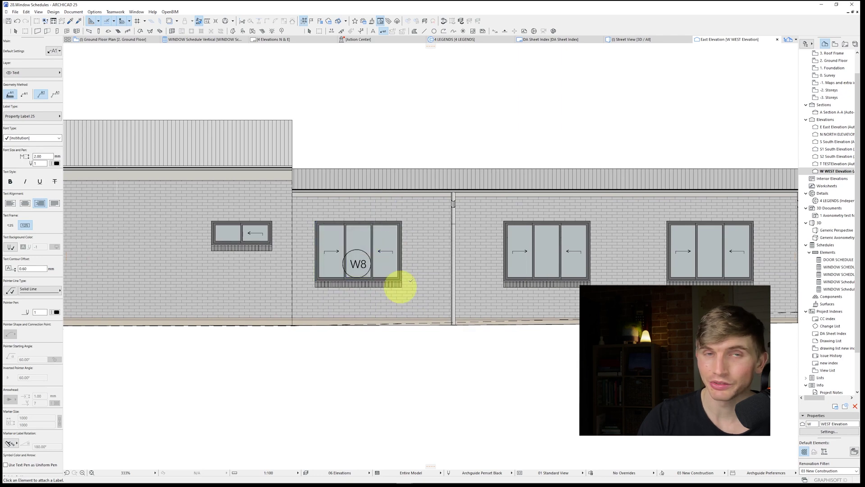
click(542, 233)
middle_drag(618, 240, 482, 257)
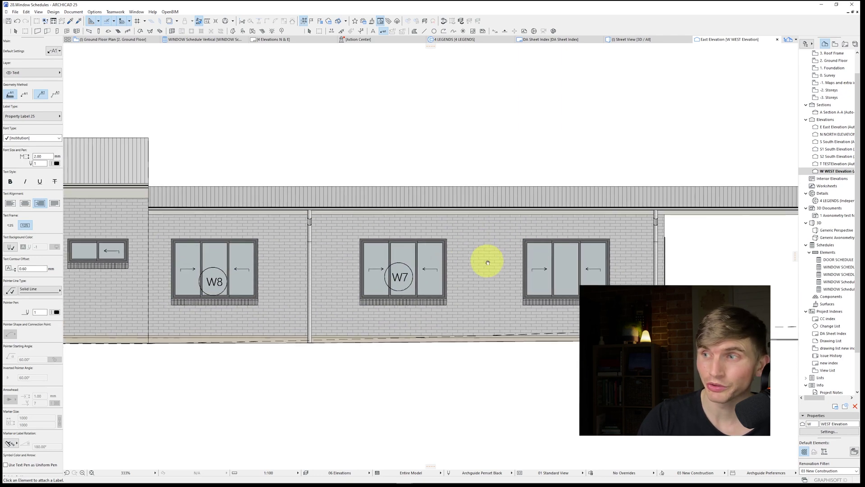
click(559, 251)
scroll(560, 253, down, 1)
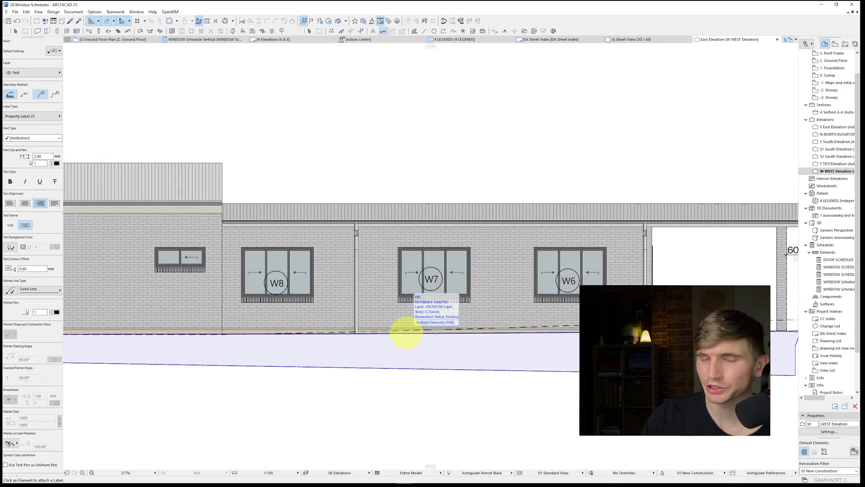